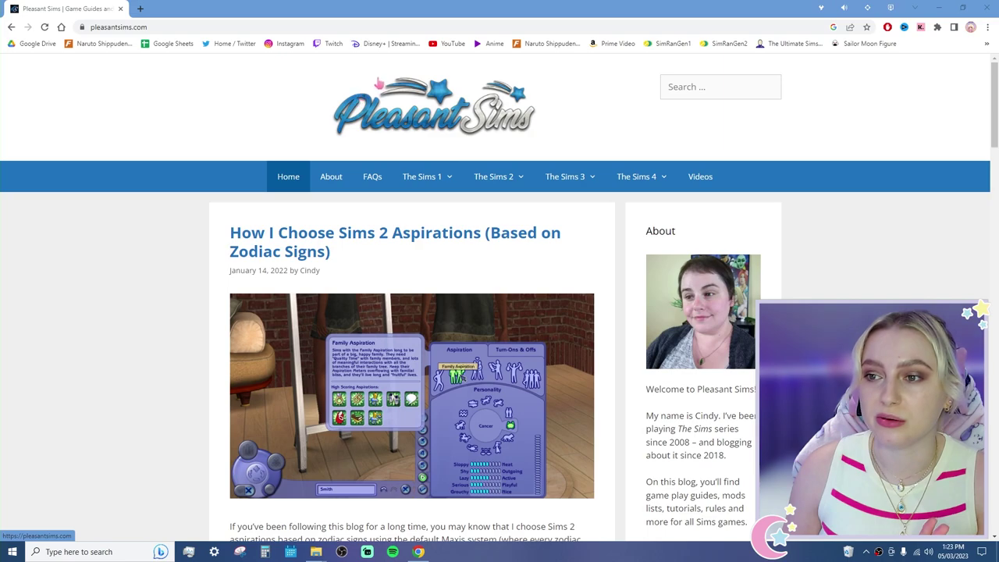
Open The Sims 2 mods list and download Autonomous Casual Romance (ACR) from the Essential Mods section.
{"action": "mouse_move", "coordinate": [505, 189]}
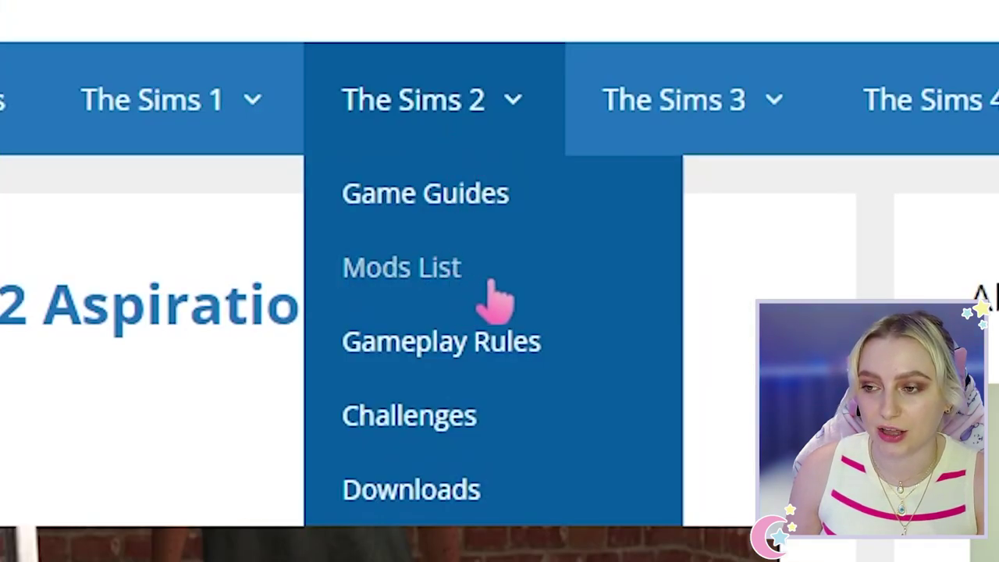
{"action": "left_click", "coordinate": [492, 283]}
{"action": "scroll", "coordinate": [497, 277], "scroll_direction": "down", "scroll_amount": 6}
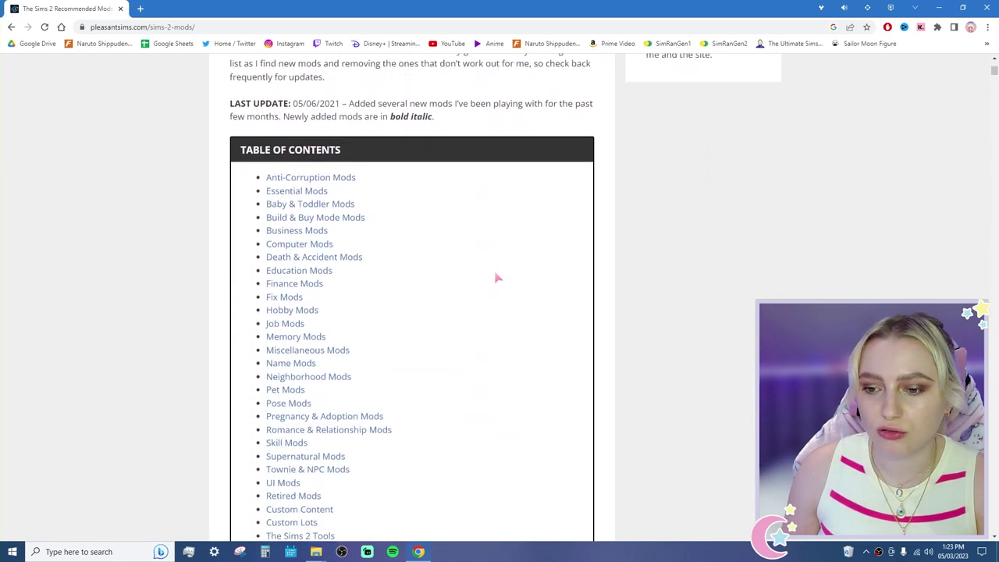
{"action": "scroll", "coordinate": [497, 277], "scroll_direction": "down", "scroll_amount": 3}
{"action": "scroll", "coordinate": [408, 196], "scroll_direction": "up", "scroll_amount": 2}
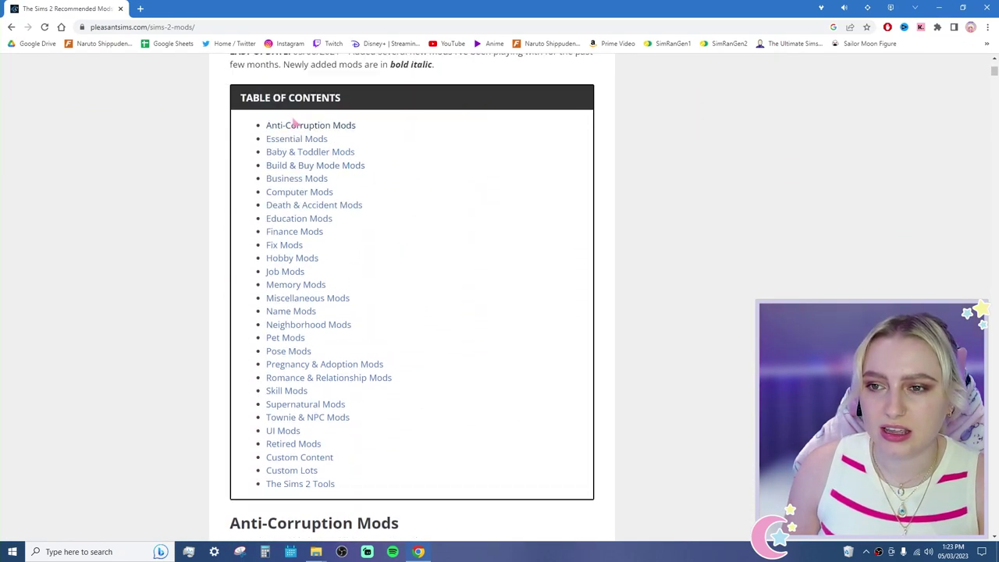
{"action": "scroll", "coordinate": [304, 156], "scroll_direction": "down", "scroll_amount": 7}
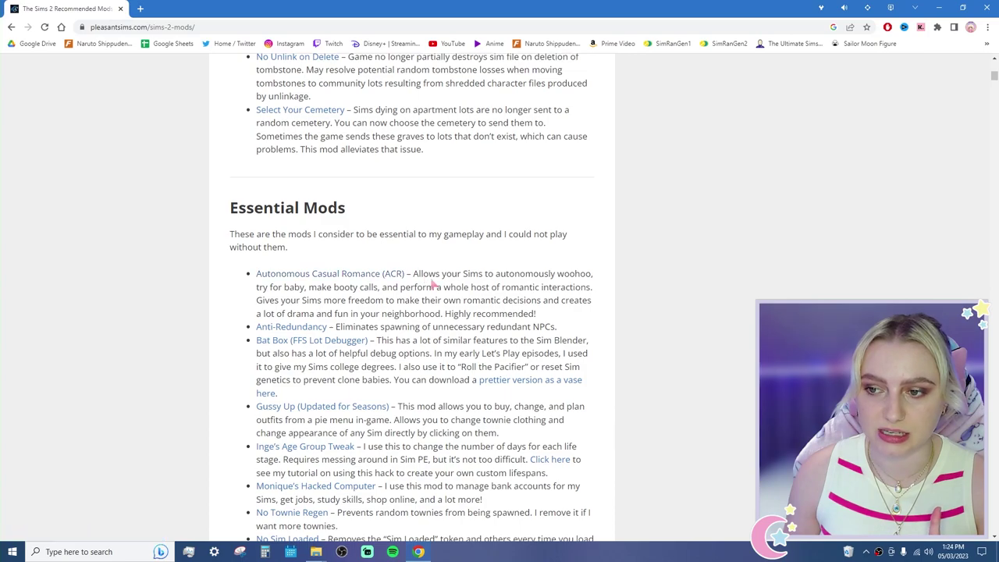
{"action": "left_click", "coordinate": [385, 275]}
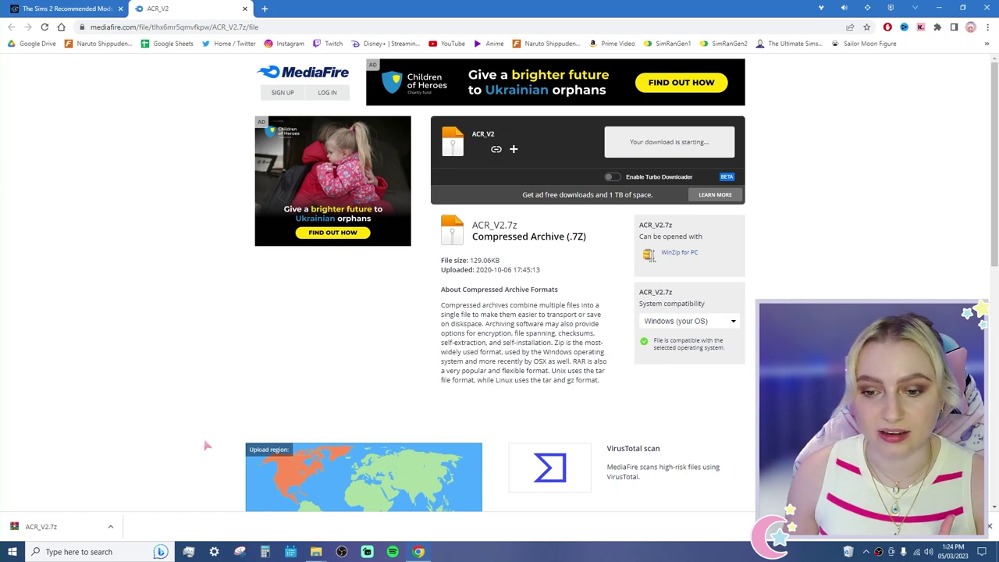
Switch to File Explorer and show the EA Games folder and the computer's Downloads folder side by side.
{"action": "left_click", "coordinate": [316, 552]}
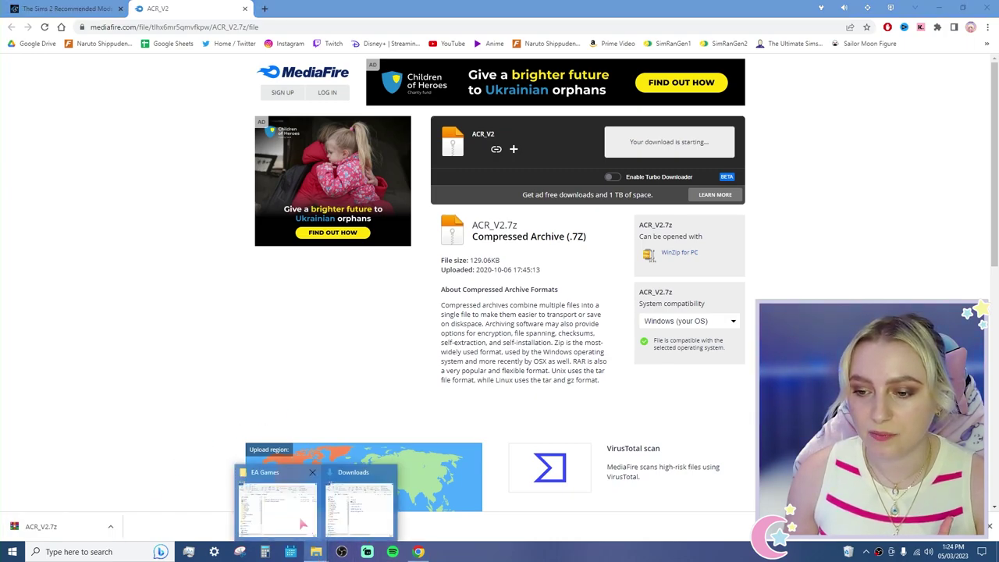
{"action": "left_click", "coordinate": [303, 525]}
{"action": "mouse_move", "coordinate": [315, 552]}
{"action": "left_click", "coordinate": [359, 507]}
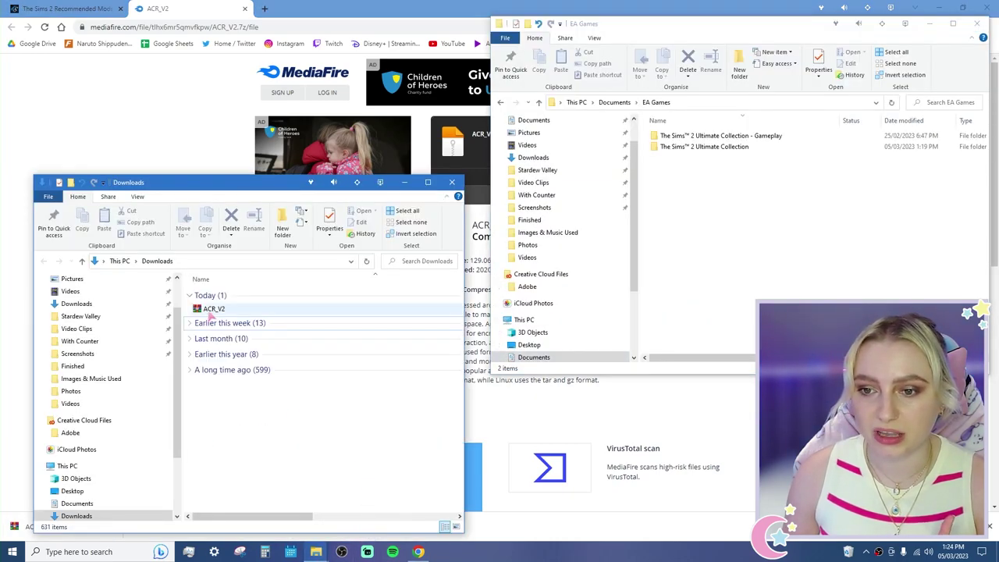
{"action": "left_click_drag", "start_coordinate": [673, 18], "coordinate": [667, 53]}
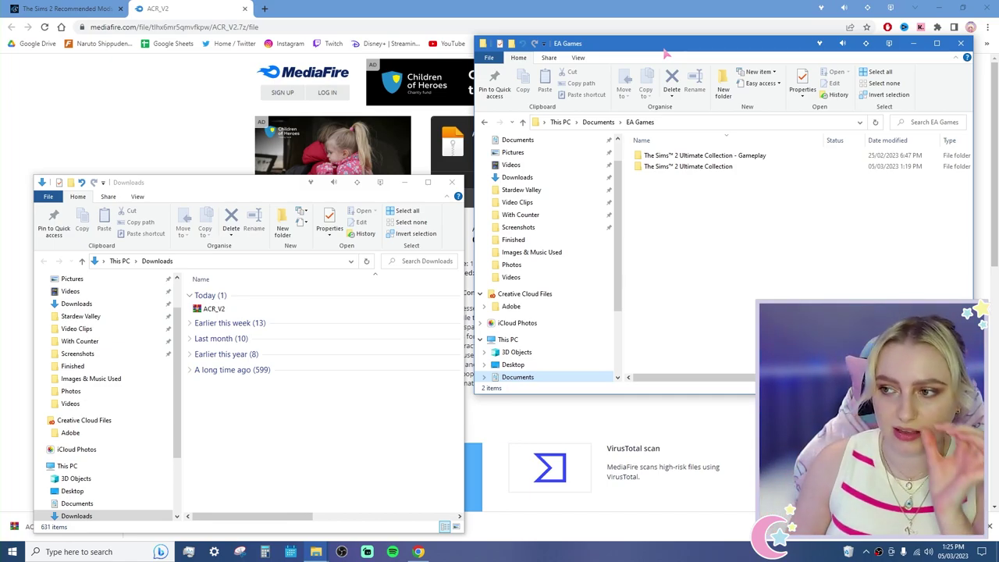
{"action": "left_click_drag", "start_coordinate": [706, 191], "coordinate": [751, 170]}
{"action": "left_click", "coordinate": [705, 195]}
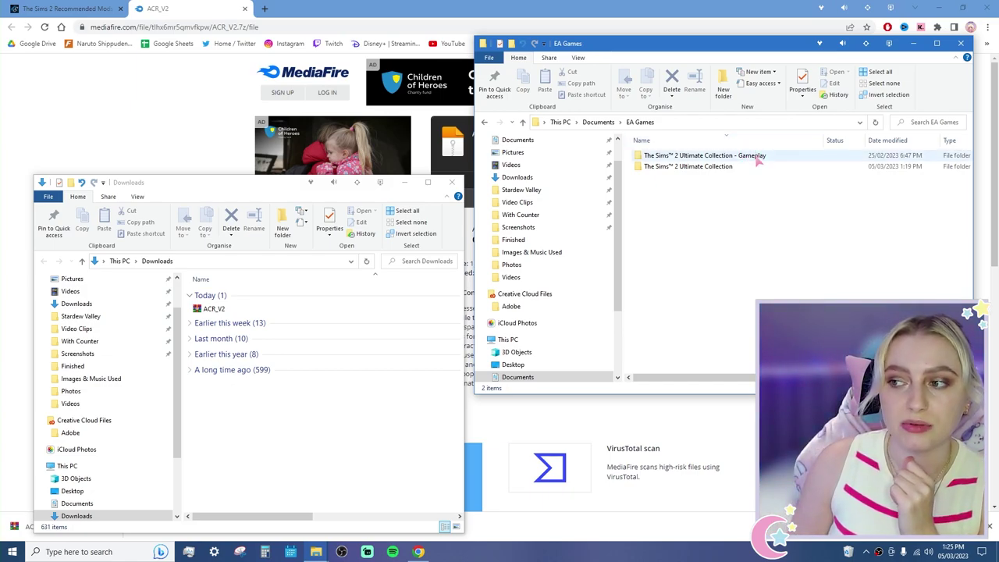
{"action": "mouse_move", "coordinate": [733, 174]}
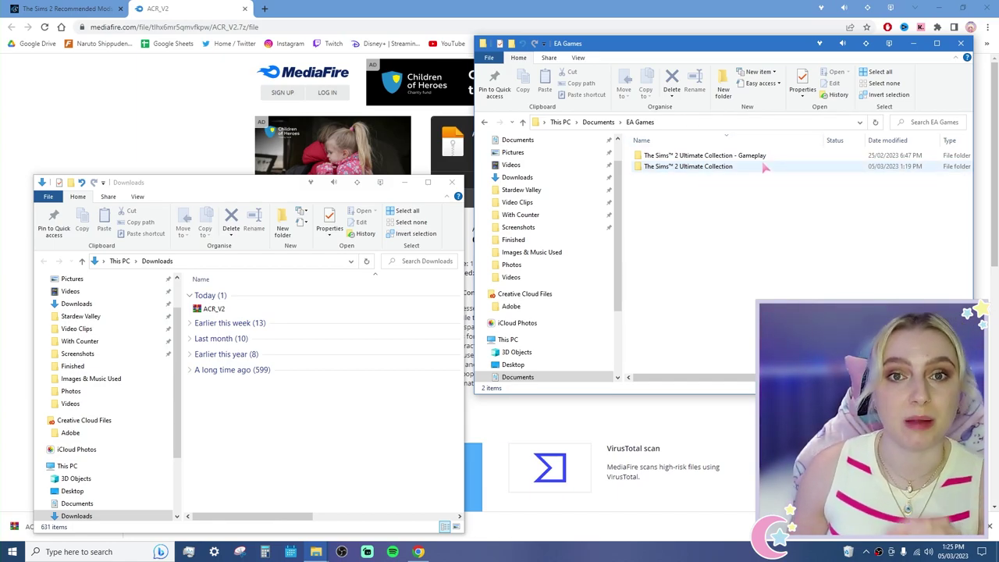
{"action": "mouse_move", "coordinate": [765, 167]}
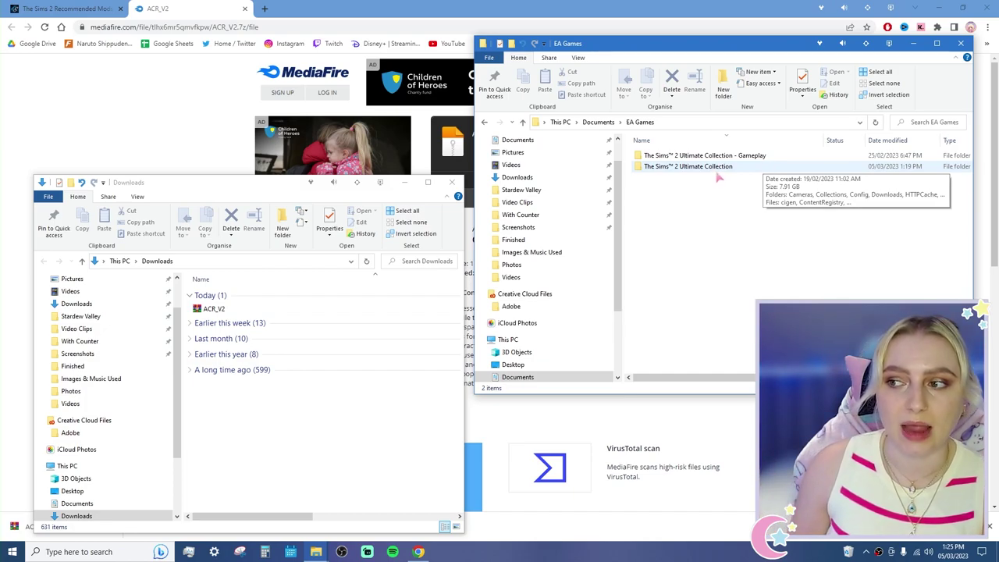
{"action": "left_click", "coordinate": [718, 169]}
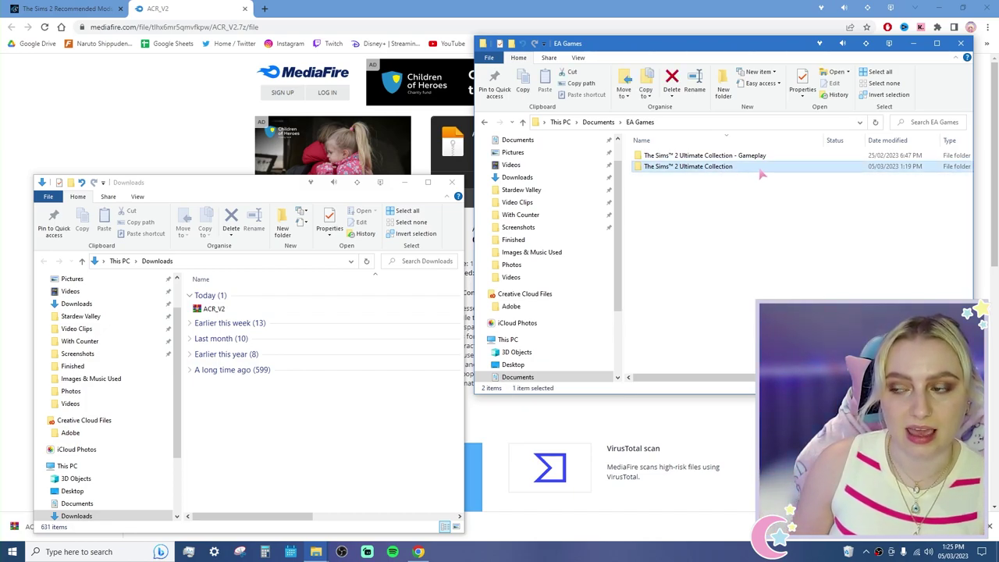
{"action": "mouse_move", "coordinate": [757, 167]}
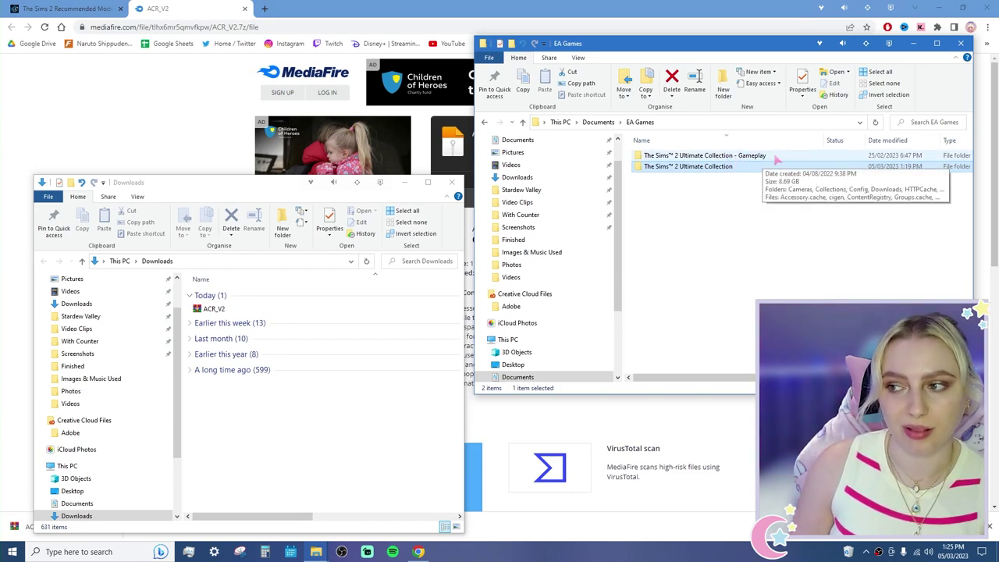
{"action": "left_click", "coordinate": [775, 159]}
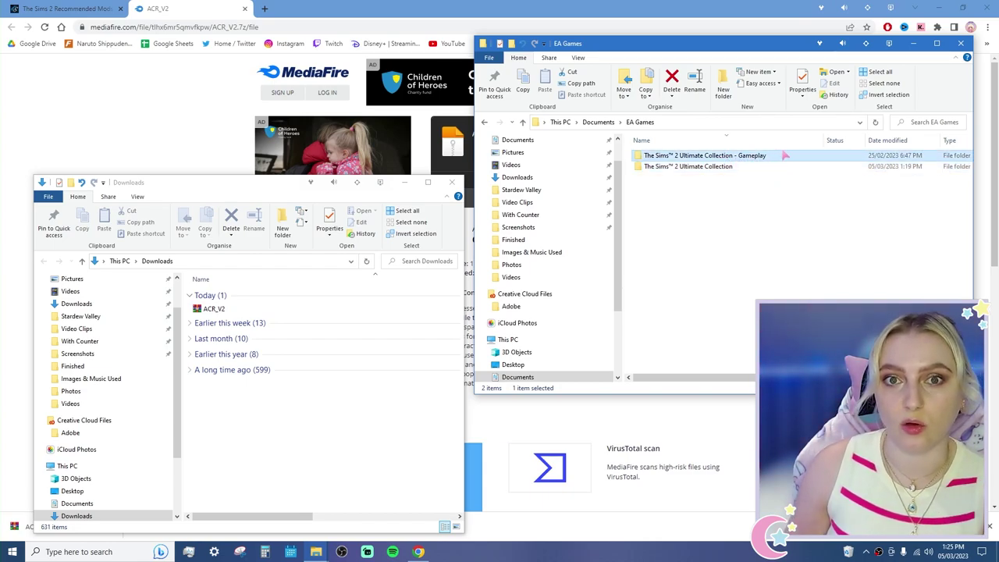
{"action": "mouse_move", "coordinate": [784, 155]}
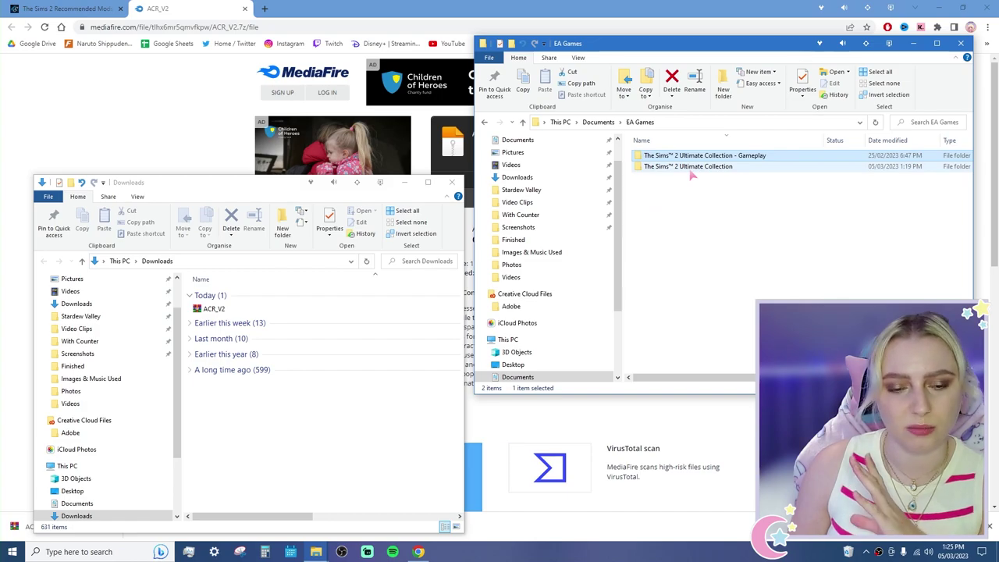
Open the game's Downloads folder inside The Sims 2 Ultimate Collection folder.
{"action": "mouse_move", "coordinate": [690, 176]}
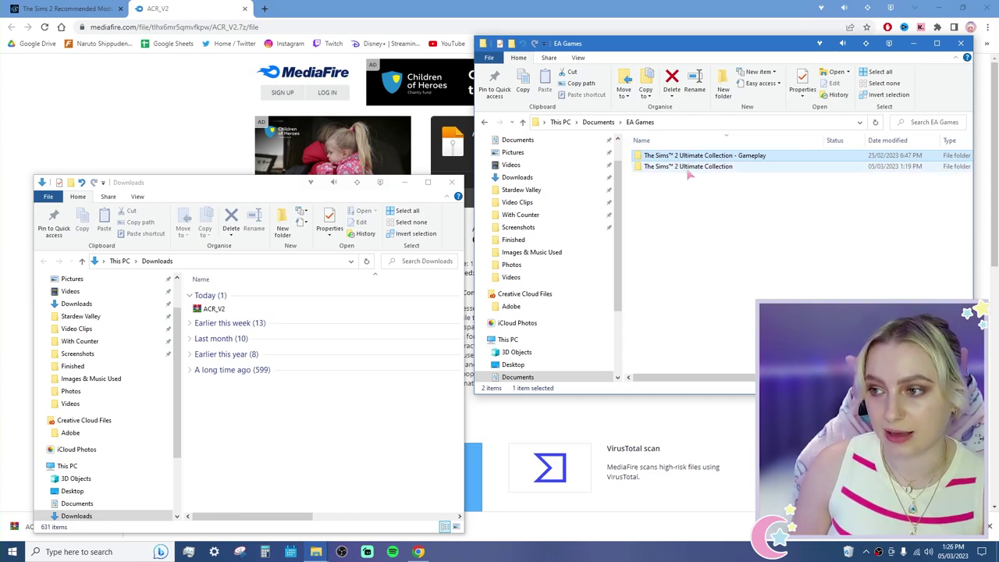
{"action": "double_click", "coordinate": [688, 167]}
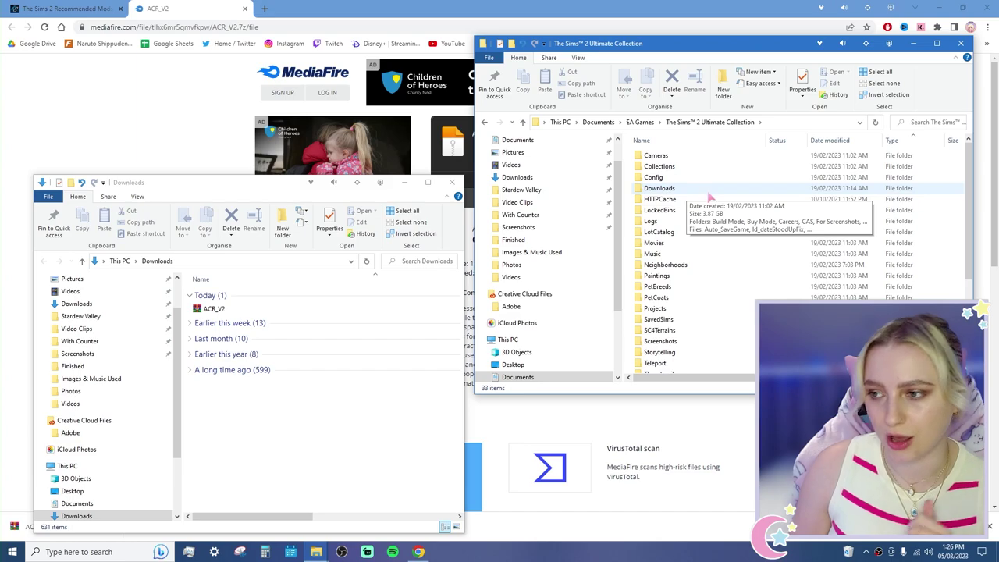
{"action": "double_click", "coordinate": [706, 192]}
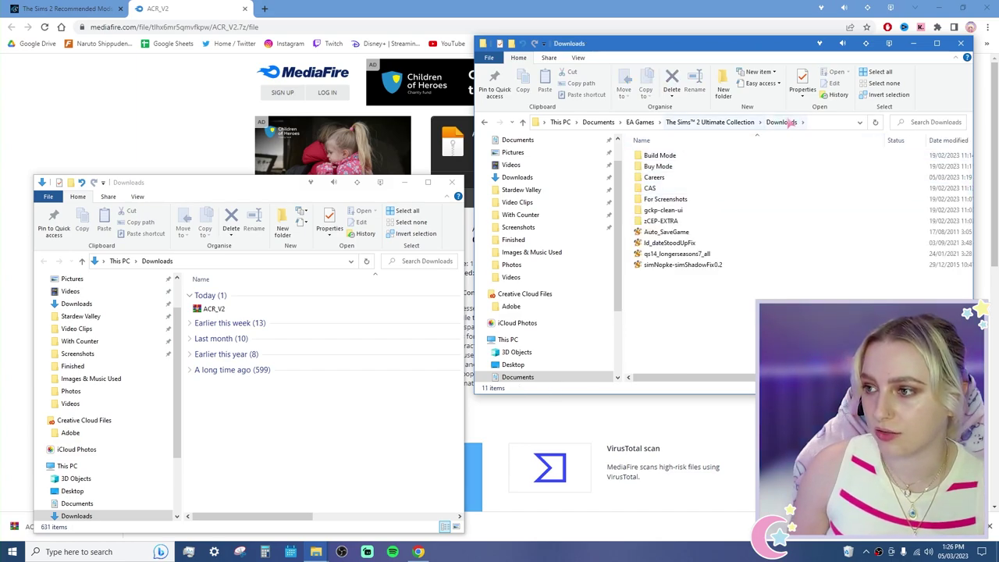
{"action": "mouse_move", "coordinate": [680, 315]}
{"action": "left_mouse_down"}
{"action": "mouse_move", "coordinate": [687, 153]}
{"action": "mouse_move", "coordinate": [689, 301]}
{"action": "mouse_move", "coordinate": [696, 152]}
{"action": "mouse_move", "coordinate": [691, 311]}
{"action": "left_mouse_up"}
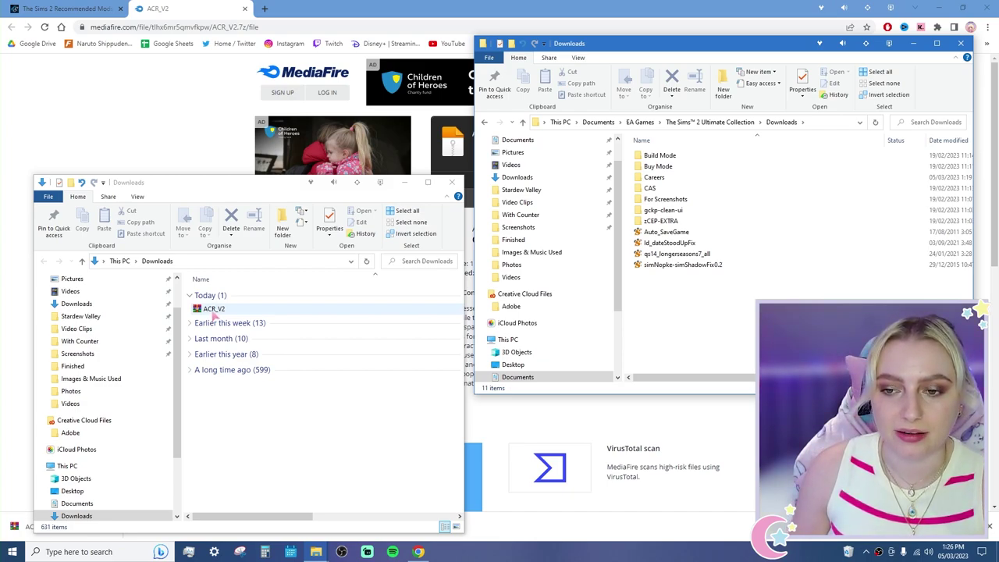
Open the downloaded ACR_V2 archive in WinRAR and look through its package files.
{"action": "right_click", "coordinate": [213, 312]}
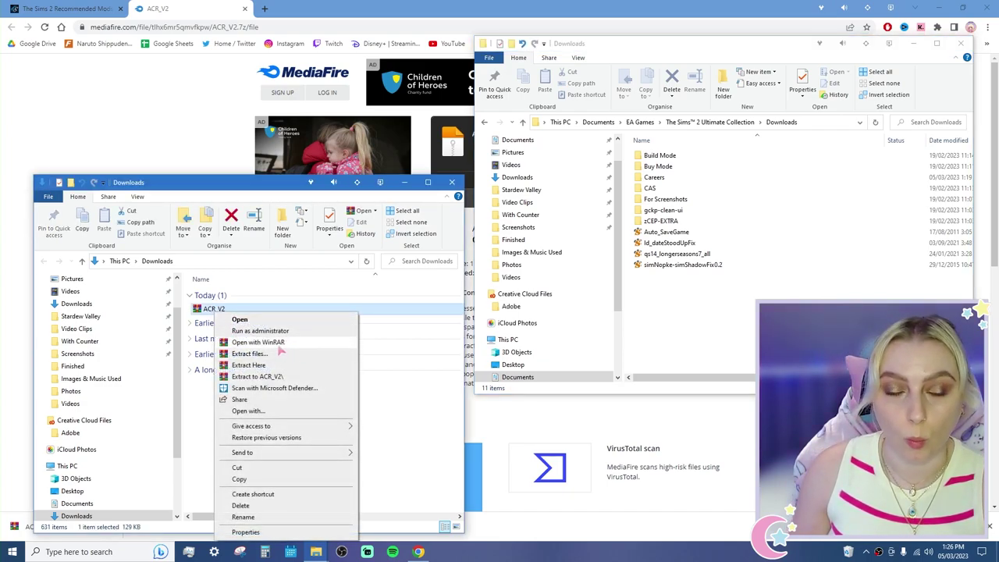
{"action": "left_click", "coordinate": [278, 344]}
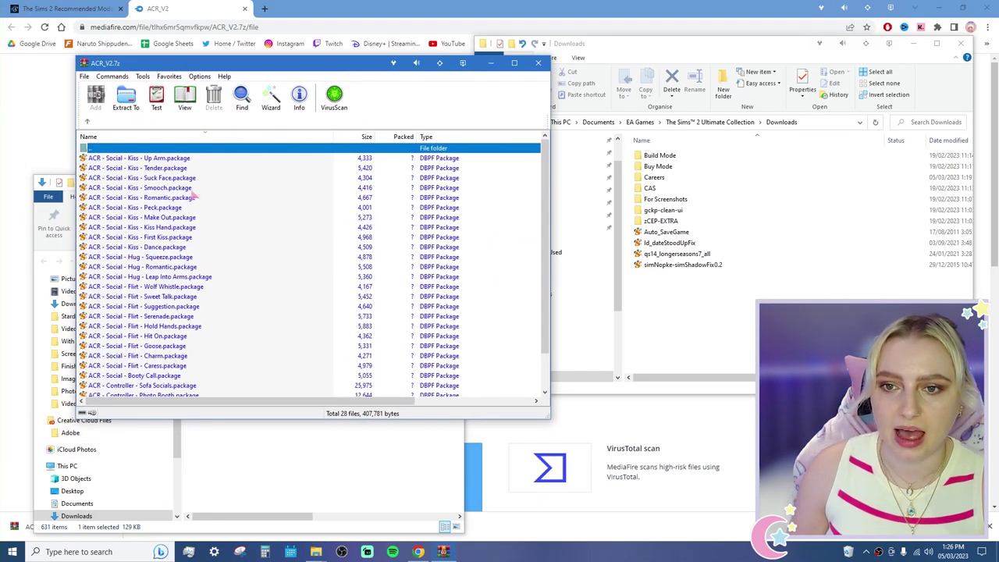
{"action": "scroll", "coordinate": [193, 196], "scroll_direction": "down", "scroll_amount": 2}
{"action": "scroll", "coordinate": [189, 169], "scroll_direction": "up", "scroll_amount": 2}
{"action": "scroll", "coordinate": [154, 160], "scroll_direction": "down", "scroll_amount": 2}
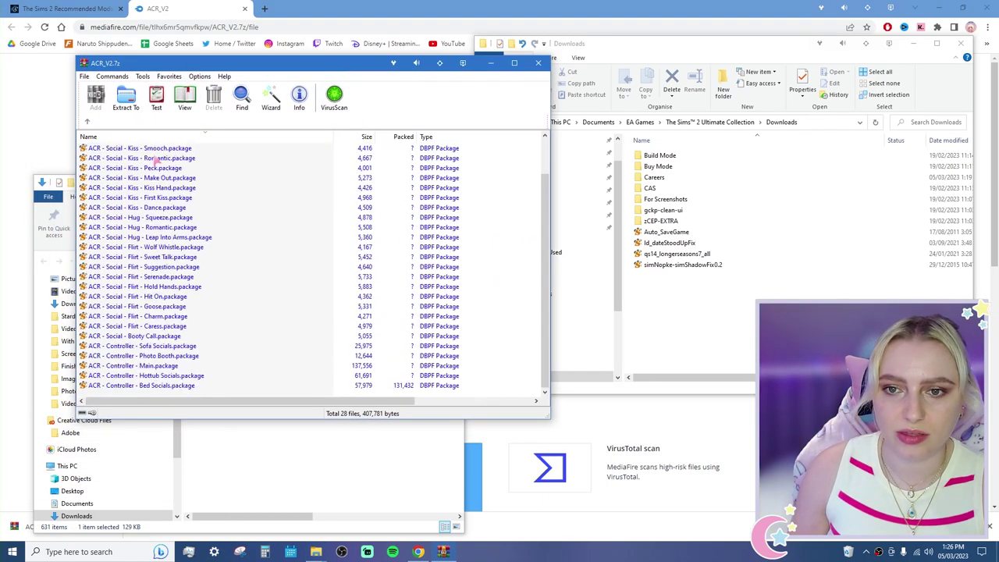
{"action": "scroll", "coordinate": [154, 160], "scroll_direction": "up", "scroll_amount": 2}
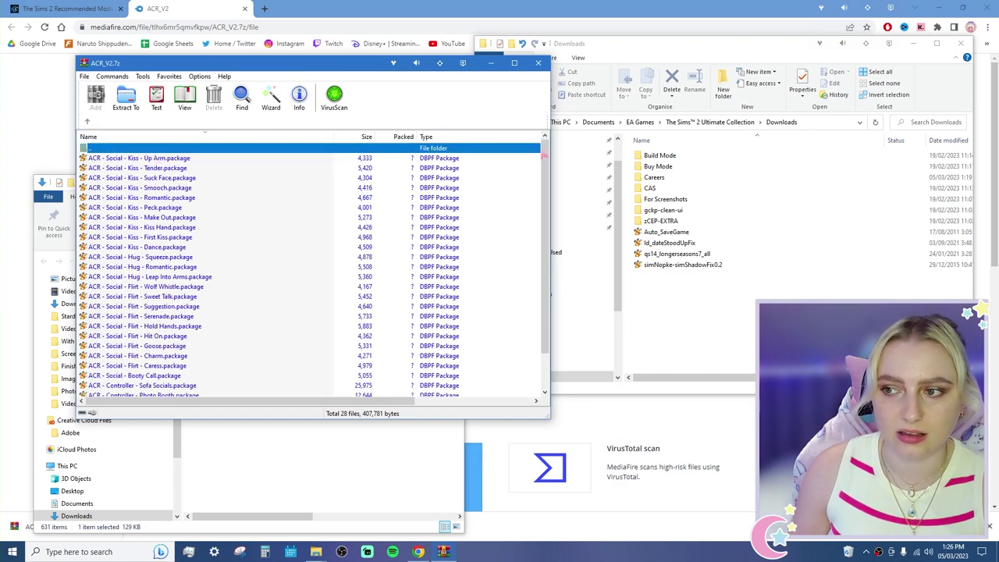
{"action": "scroll", "coordinate": [544, 156], "scroll_direction": "down", "scroll_amount": 2}
Create a new folder named ACR in the Sims 2 Downloads folder.
{"action": "left_click", "coordinate": [578, 218]}
{"action": "right_click", "coordinate": [683, 313]}
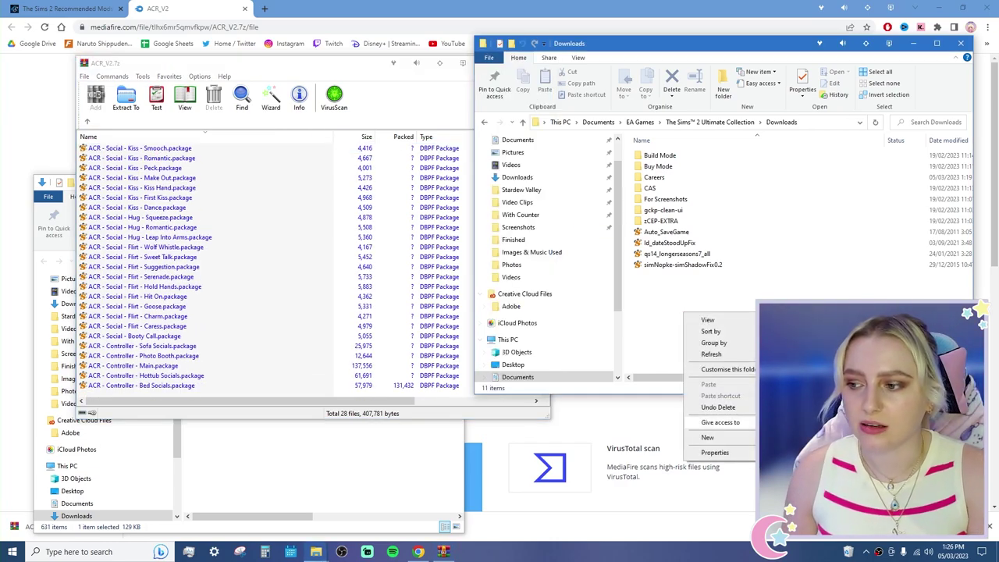
{"action": "left_click", "coordinate": [824, 306]}
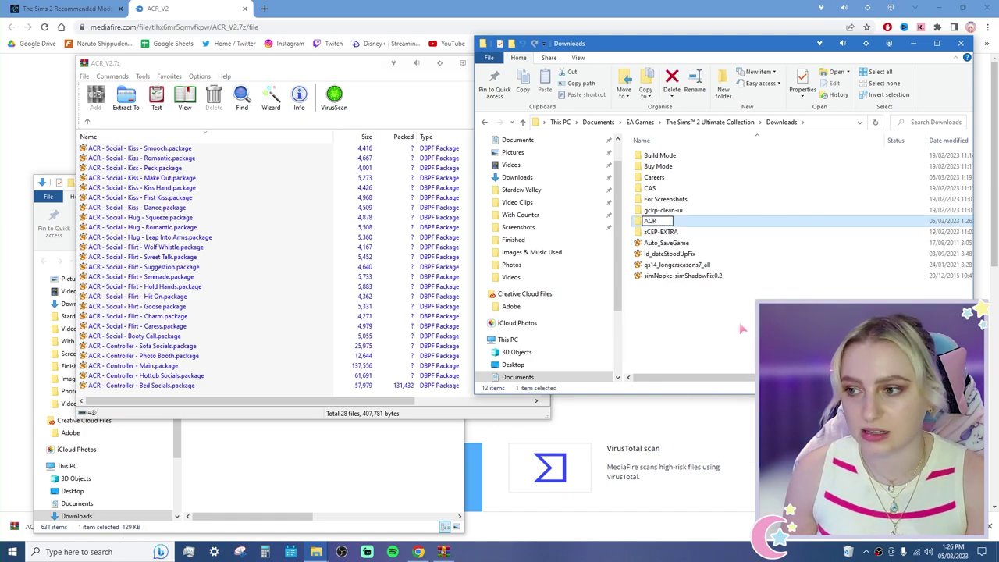
{"action": "key", "text": "Return"}
Extract all package files from the ACR_V2 archive into the ACR folder and close WinRAR.
{"action": "scroll", "coordinate": [191, 229], "scroll_direction": "up", "scroll_amount": 2}
{"action": "left_click", "coordinate": [162, 159]}
{"action": "scroll", "coordinate": [195, 351], "scroll_direction": "down", "scroll_amount": 2}
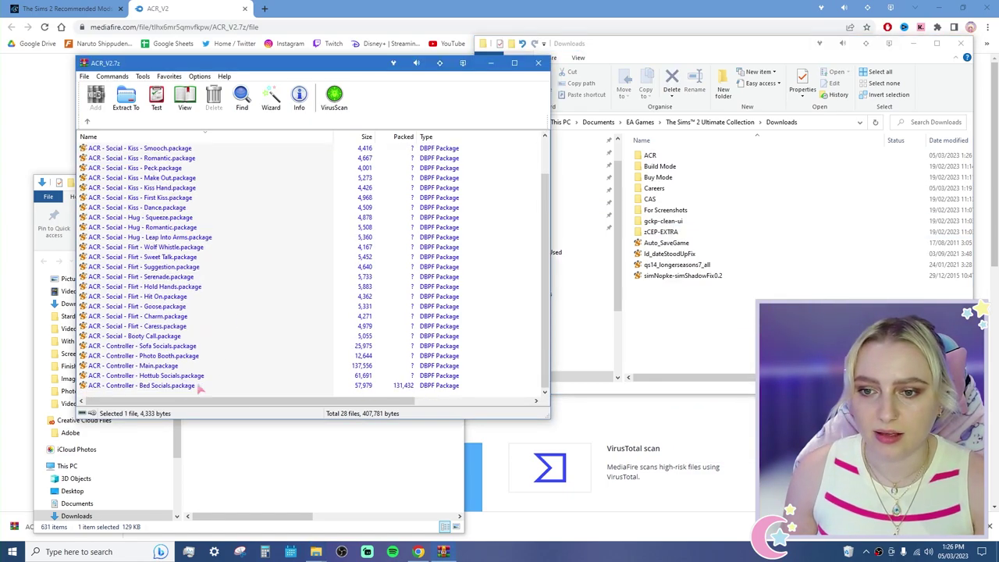
{"action": "left_click", "coordinate": [185, 388], "text": "shift"}
{"action": "left_click_drag", "start_coordinate": [411, 344], "coordinate": [654, 155]}
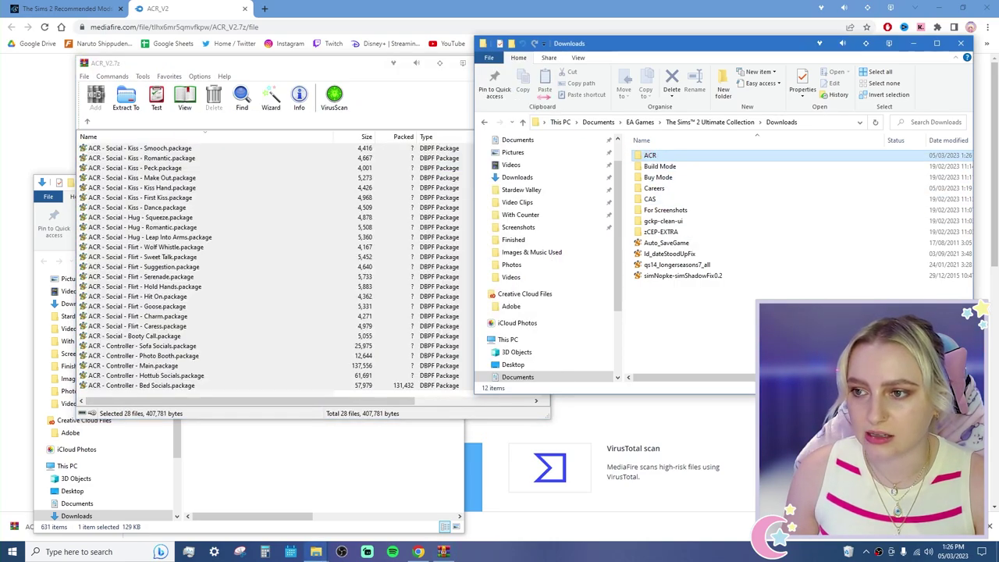
{"action": "left_click", "coordinate": [424, 99]}
{"action": "left_click", "coordinate": [538, 63]}
Check the extracted packages in the ACR folder and close the window showing the computer's Downloads folder.
{"action": "double_click", "coordinate": [654, 156]}
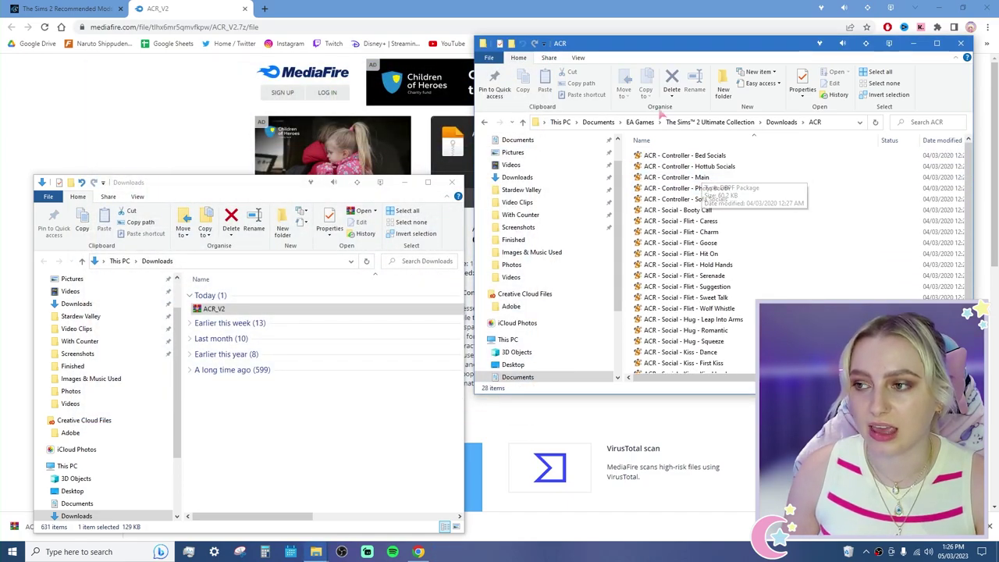
{"action": "left_click", "coordinate": [710, 122]}
{"action": "left_click", "coordinate": [266, 196]}
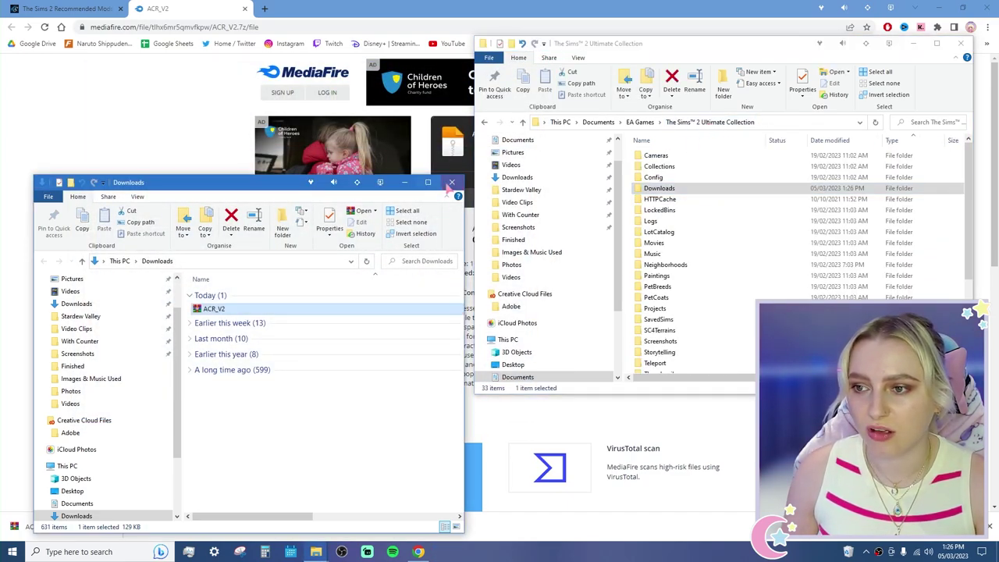
{"action": "left_click", "coordinate": [451, 182]}
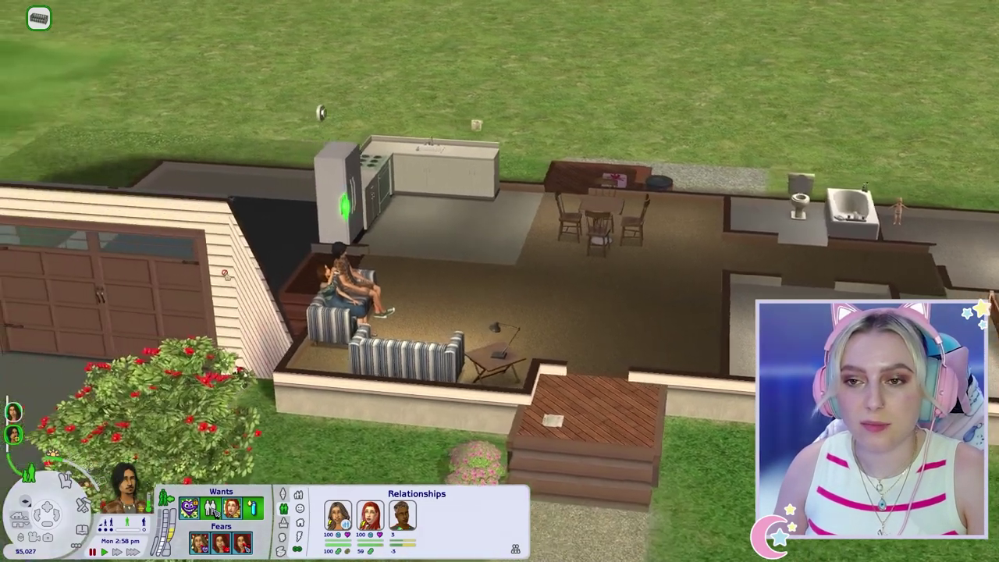
{"action": "middle_click", "coordinate": [226, 266]}
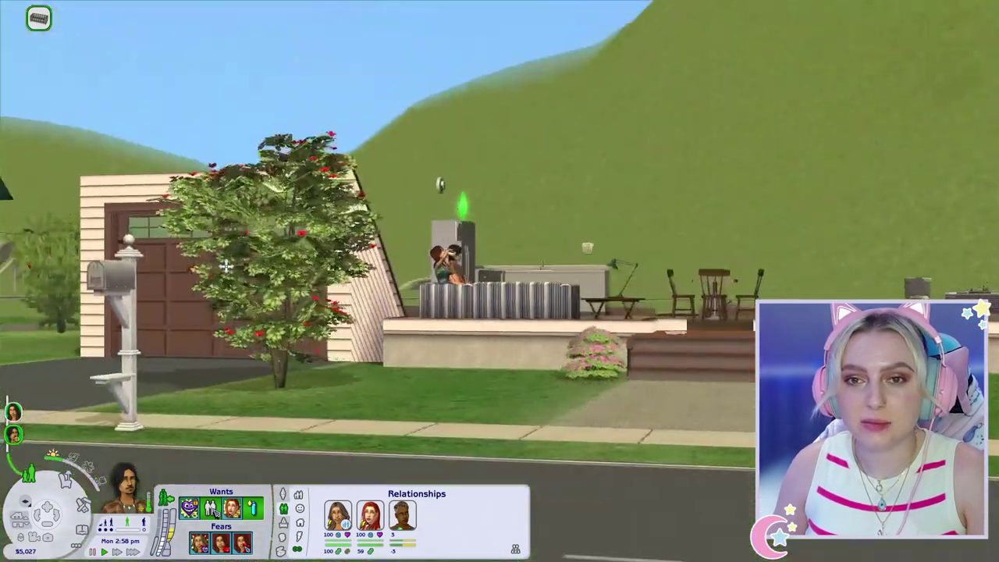
{"action": "scroll", "coordinate": [223, 265], "scroll_direction": "down", "scroll_amount": 2}
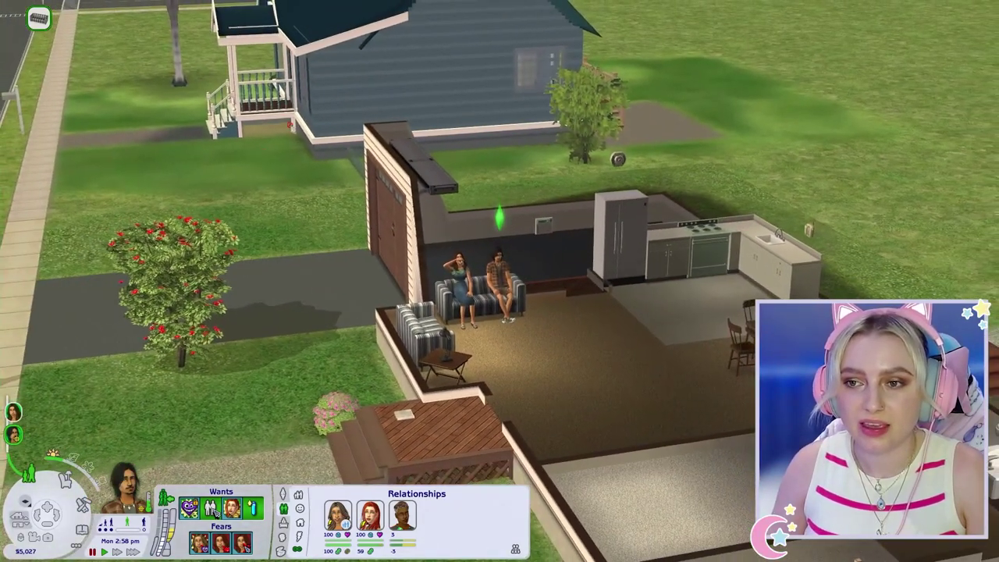
{"action": "middle_click", "coordinate": [364, 78]}
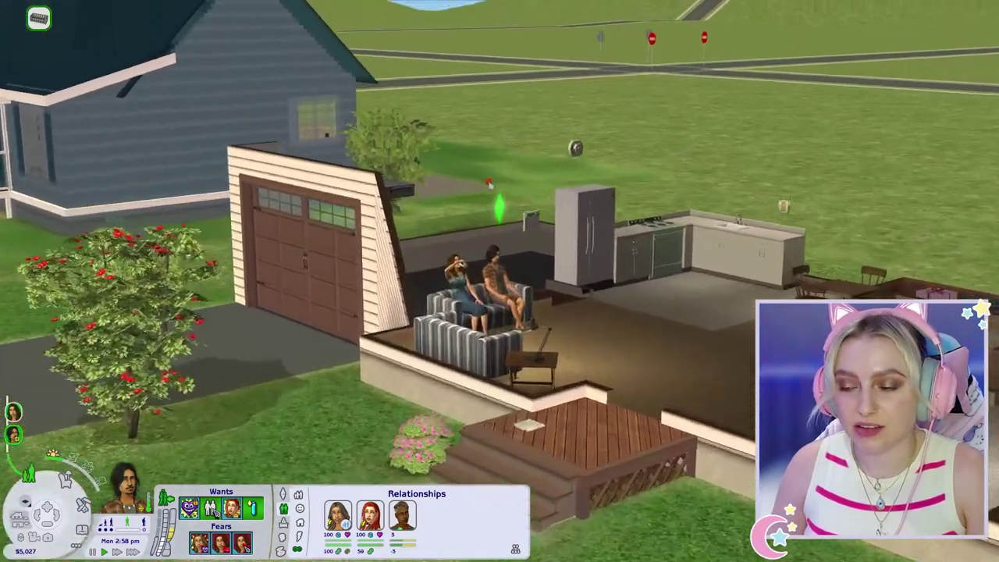
{"action": "scroll", "coordinate": [488, 183], "scroll_direction": "up", "scroll_amount": 5}
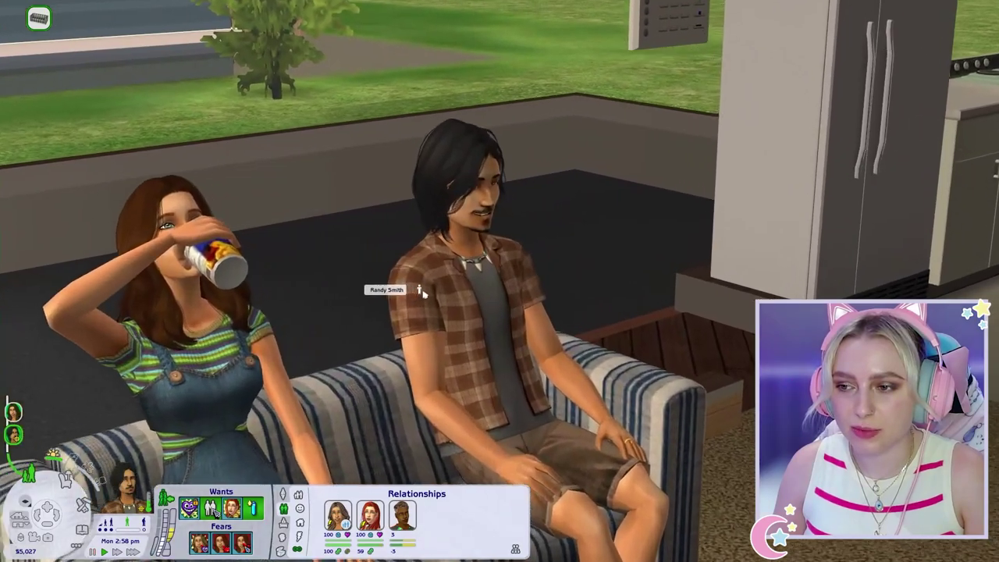
{"action": "middle_click", "coordinate": [394, 286]}
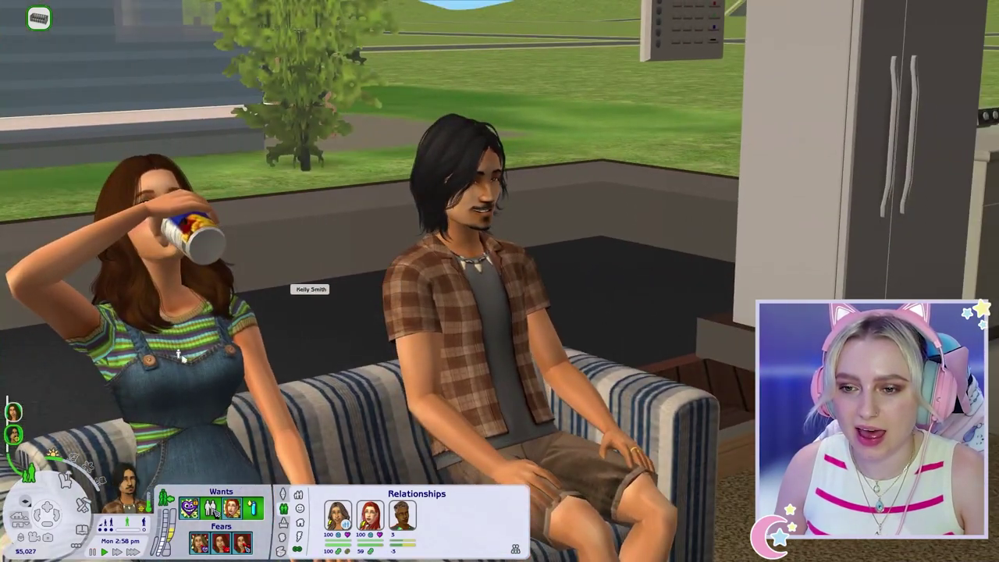
{"action": "scroll", "coordinate": [311, 288], "scroll_direction": "down", "scroll_amount": 1}
{"action": "scroll", "coordinate": [350, 308], "scroll_direction": "down", "scroll_amount": 4}
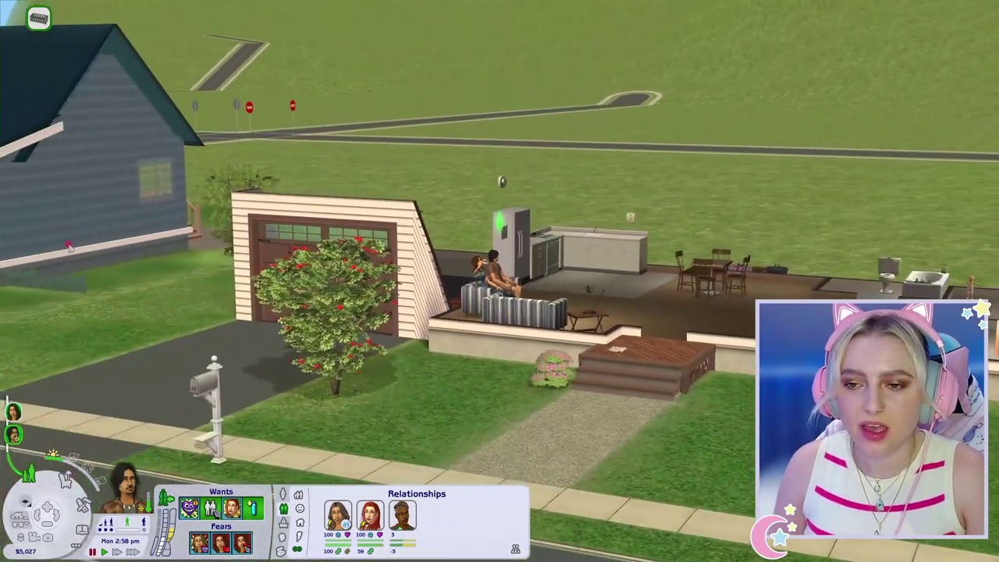
{"action": "middle_click", "coordinate": [95, 241]}
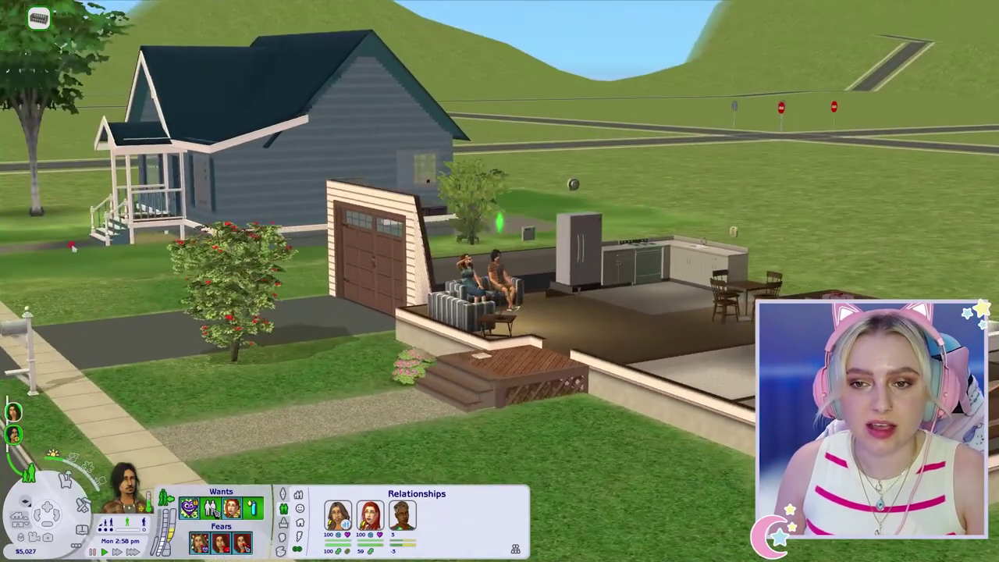
{"action": "scroll", "coordinate": [260, 273], "scroll_direction": "down", "scroll_amount": 2}
{"action": "middle_click", "coordinate": [260, 274]}
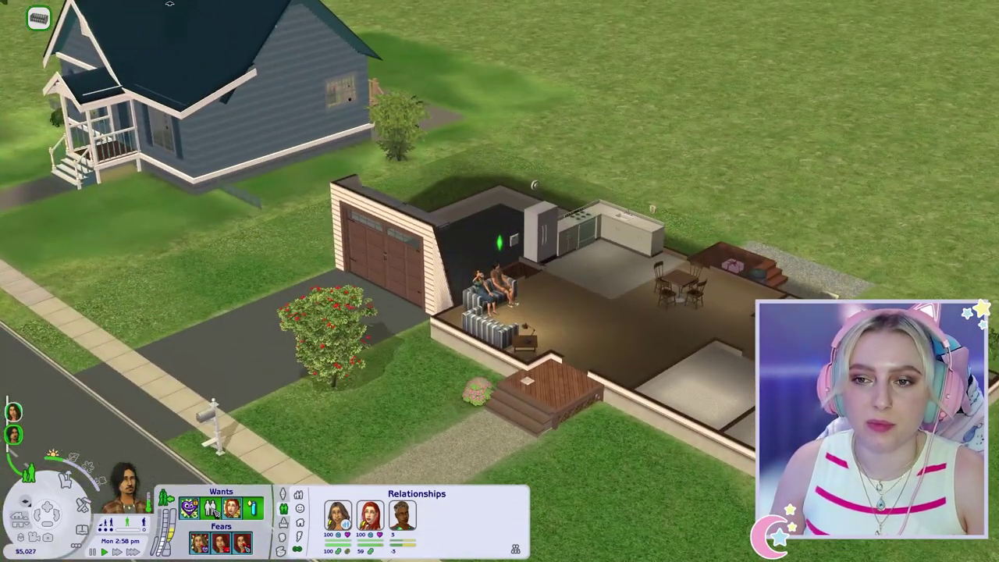
{"action": "key", "text": "p"}
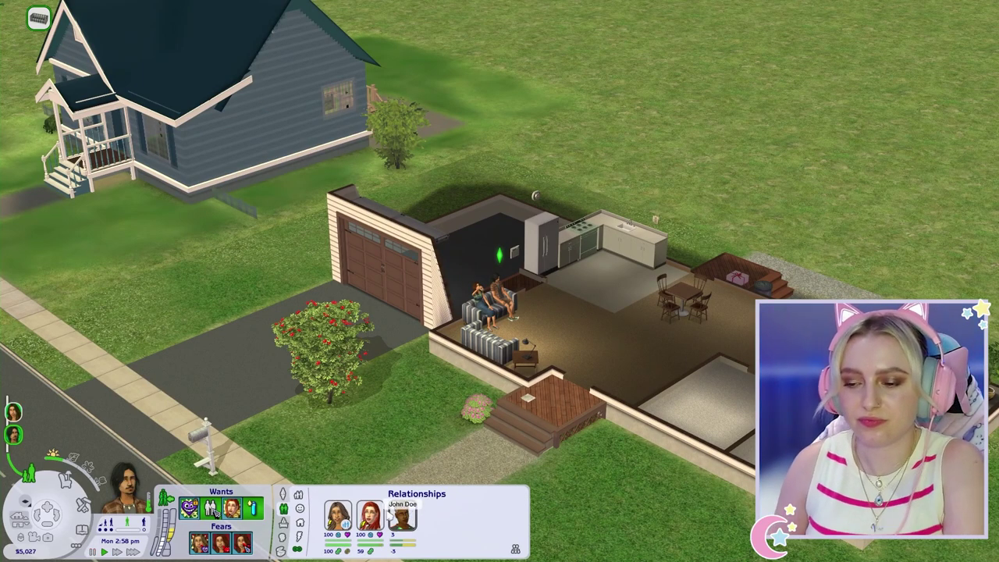
{"action": "key", "text": "p"}
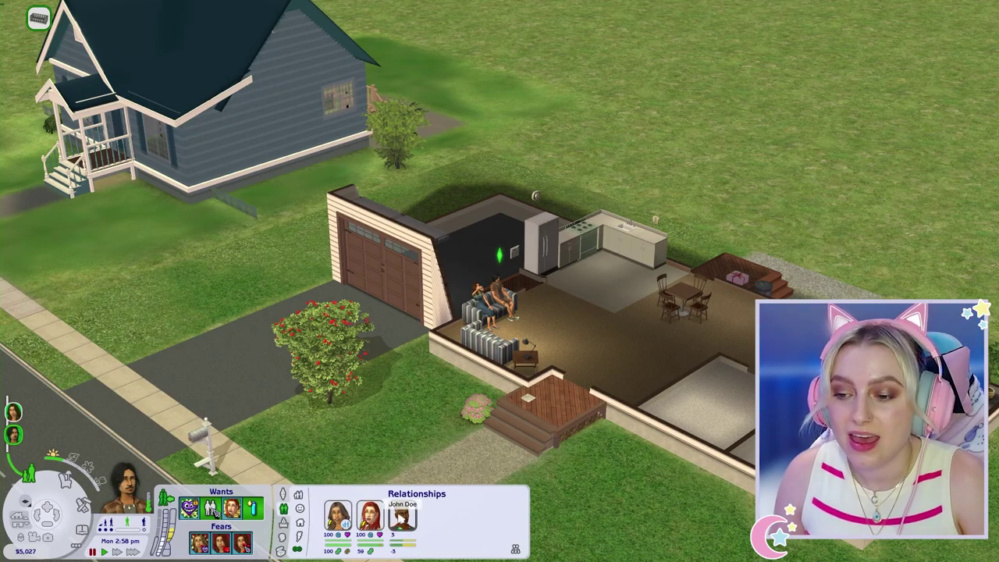
{"action": "right_click", "coordinate": [142, 501]}
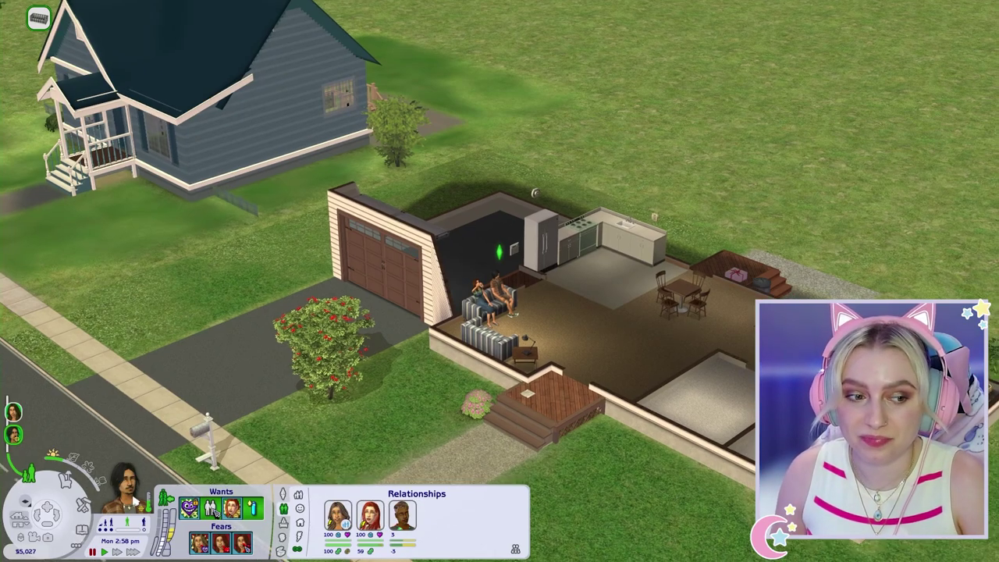
{"action": "scroll", "coordinate": [361, 368], "scroll_direction": "up", "scroll_amount": 5}
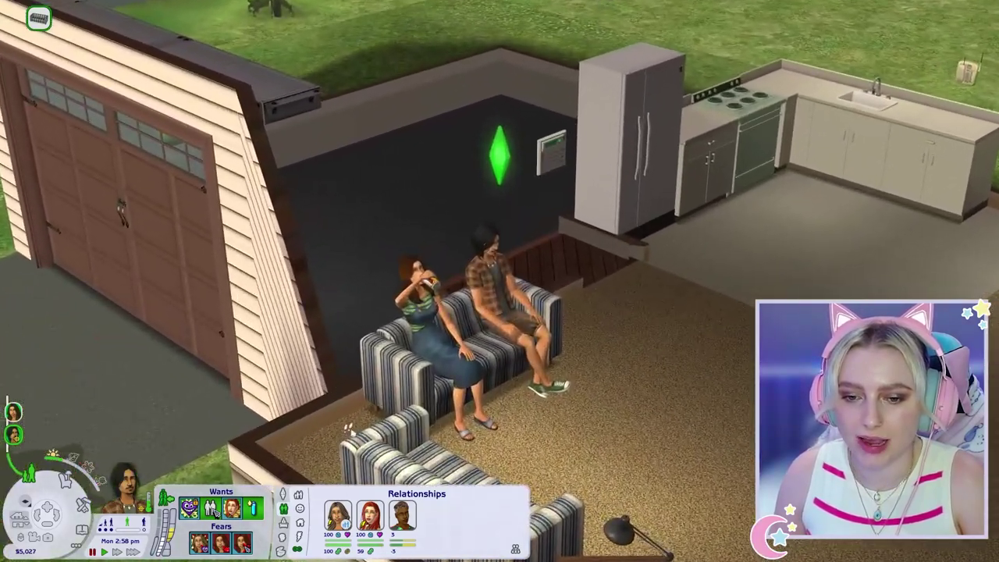
{"action": "middle_click", "coordinate": [361, 368]}
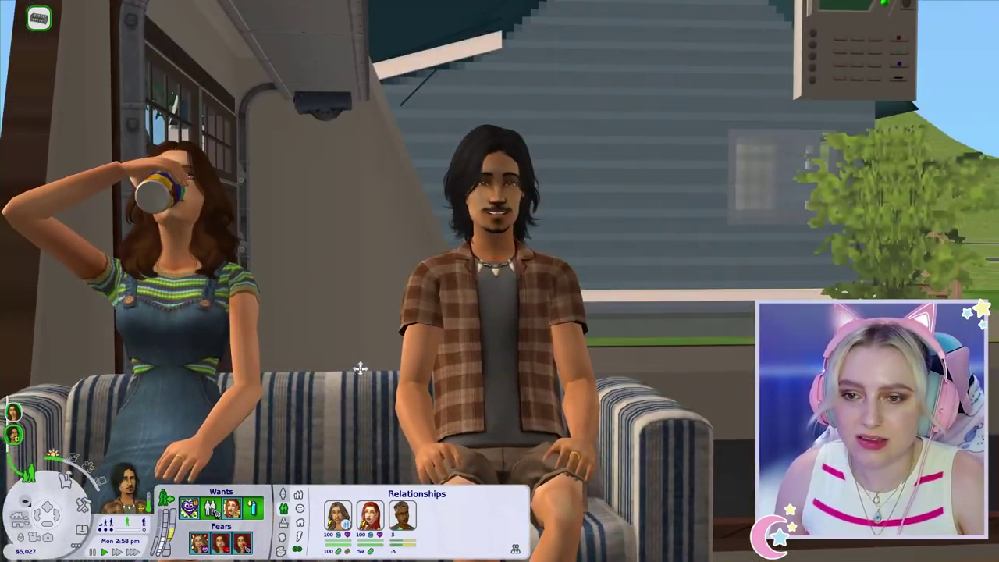
{"action": "scroll", "coordinate": [360, 368], "scroll_direction": "down", "scroll_amount": 3}
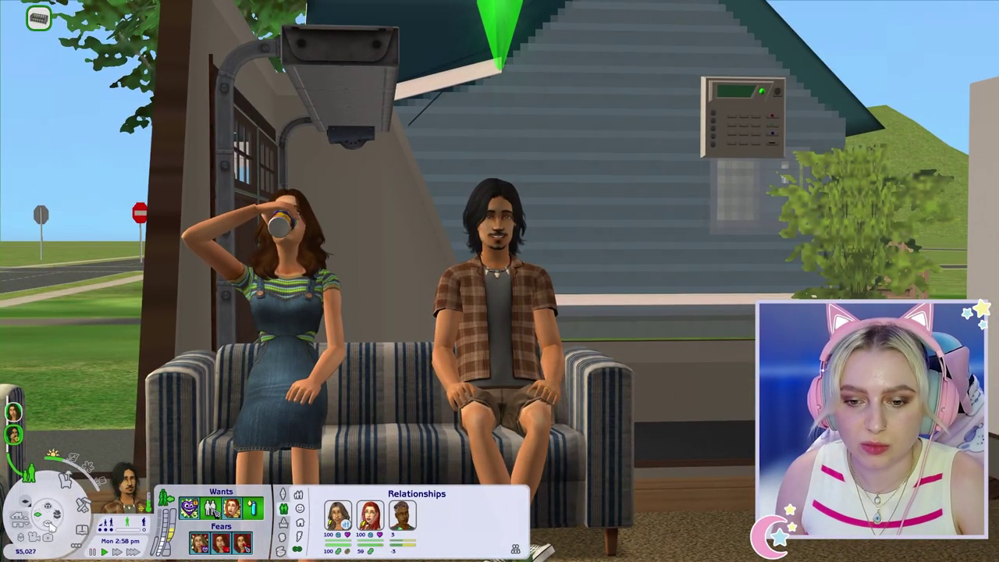
Raise the camera over the house and find the ACR adjuster plant in the corner of the empty room.
{"action": "scroll", "coordinate": [316, 372], "scroll_direction": "down", "scroll_amount": 5}
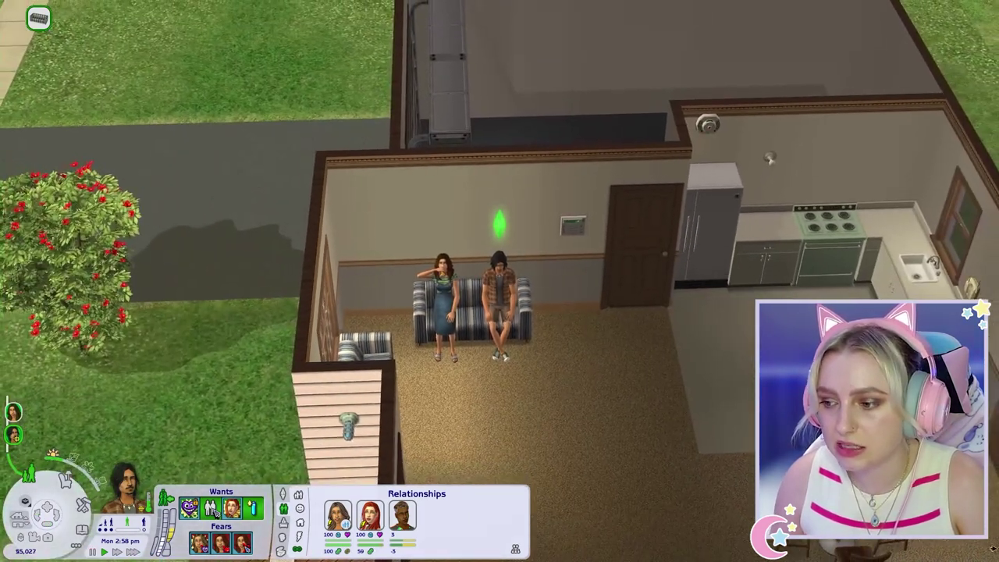
{"action": "mouse_move", "coordinate": [992, 548]}
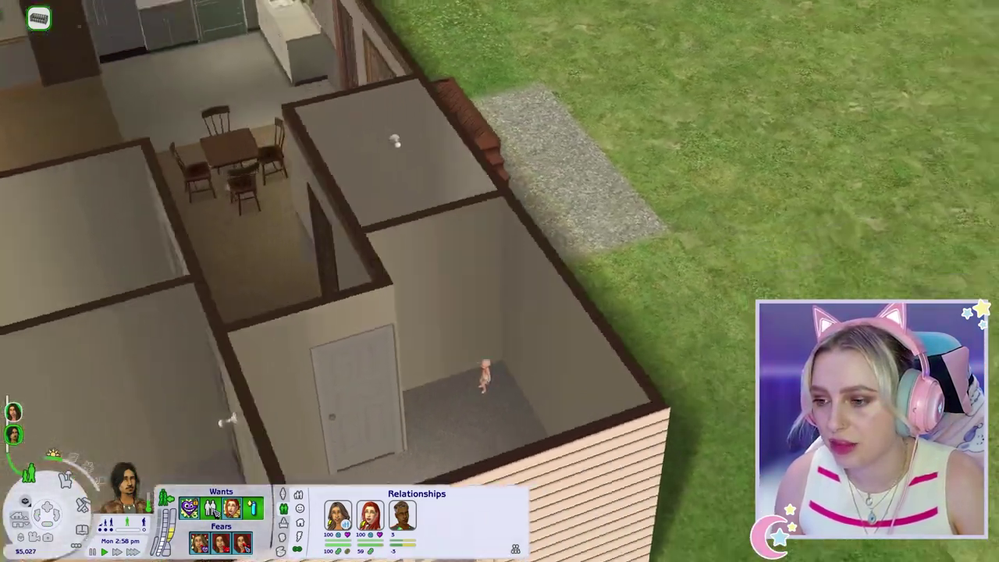
{"action": "key", "text": "period"}
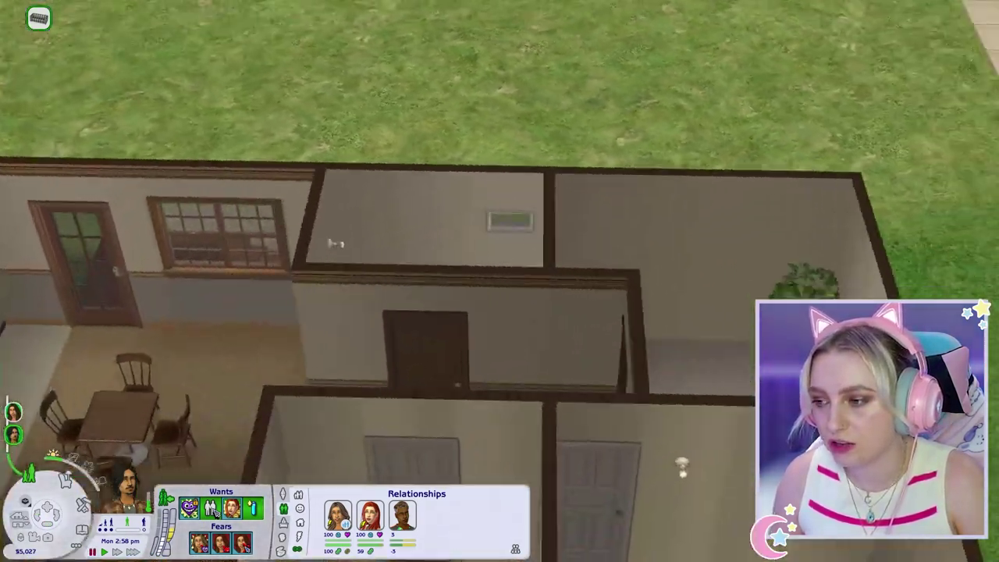
{"action": "scroll", "coordinate": [692, 431], "scroll_direction": "up", "scroll_amount": 4}
{"action": "scroll", "coordinate": [693, 431], "scroll_direction": "down", "scroll_amount": 1}
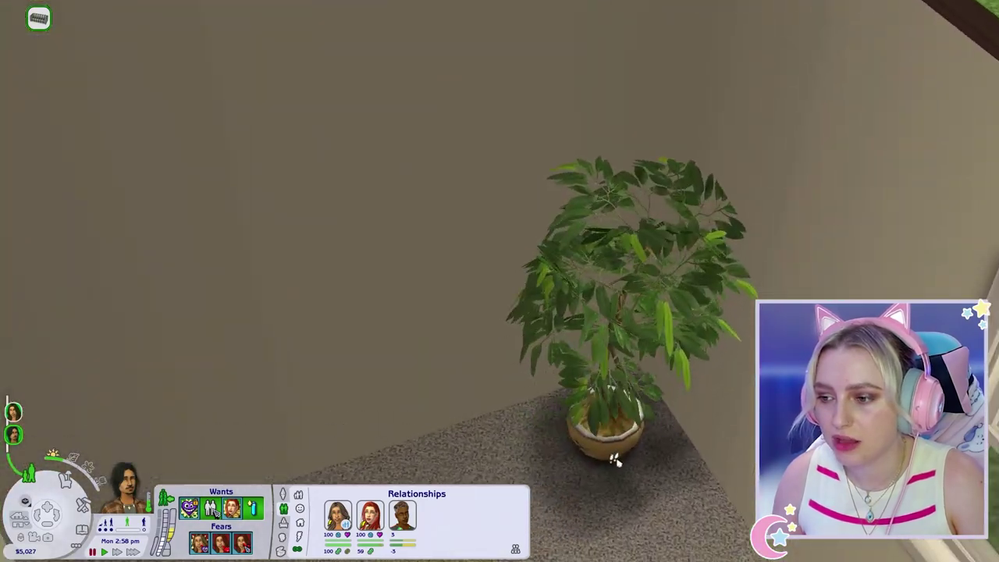
{"action": "scroll", "coordinate": [613, 458], "scroll_direction": "down", "scroll_amount": 3}
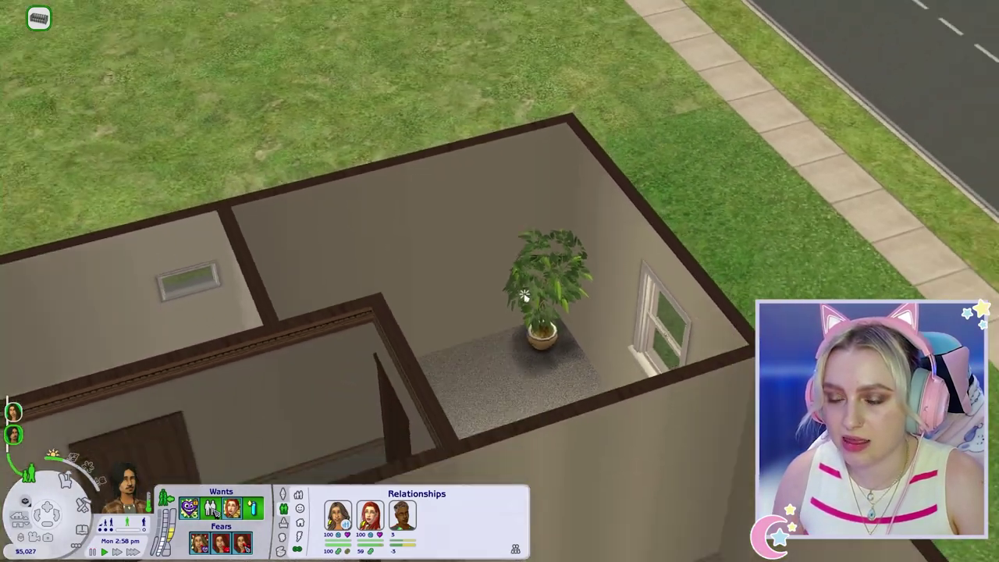
{"action": "scroll", "coordinate": [524, 295], "scroll_direction": "down", "scroll_amount": 1}
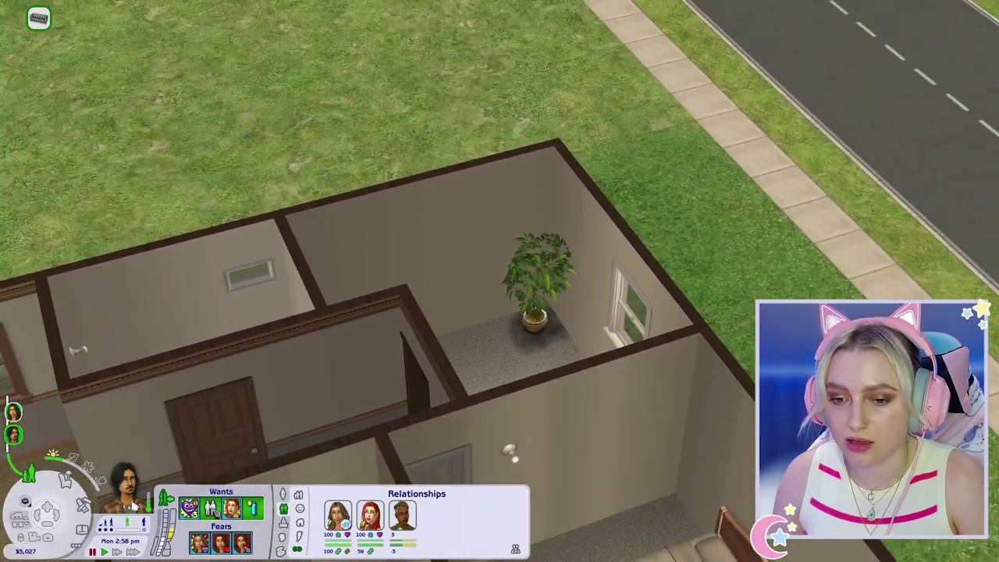
Return to the selected Sim on the couch and use his Adjust interactions to zoom to the Casual Romance adjuster.
{"action": "right_click", "coordinate": [126, 490]}
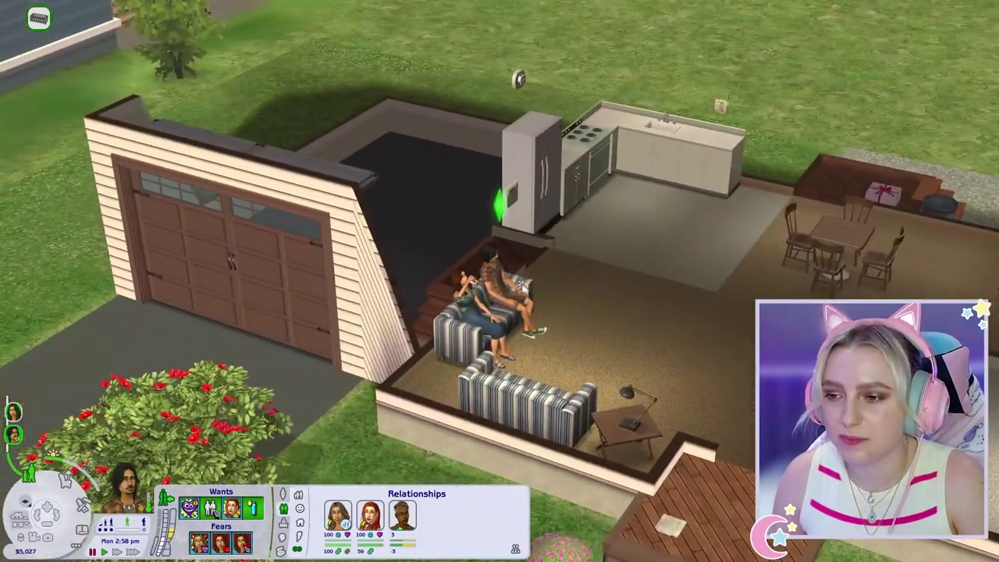
{"action": "left_click", "coordinate": [458, 282]}
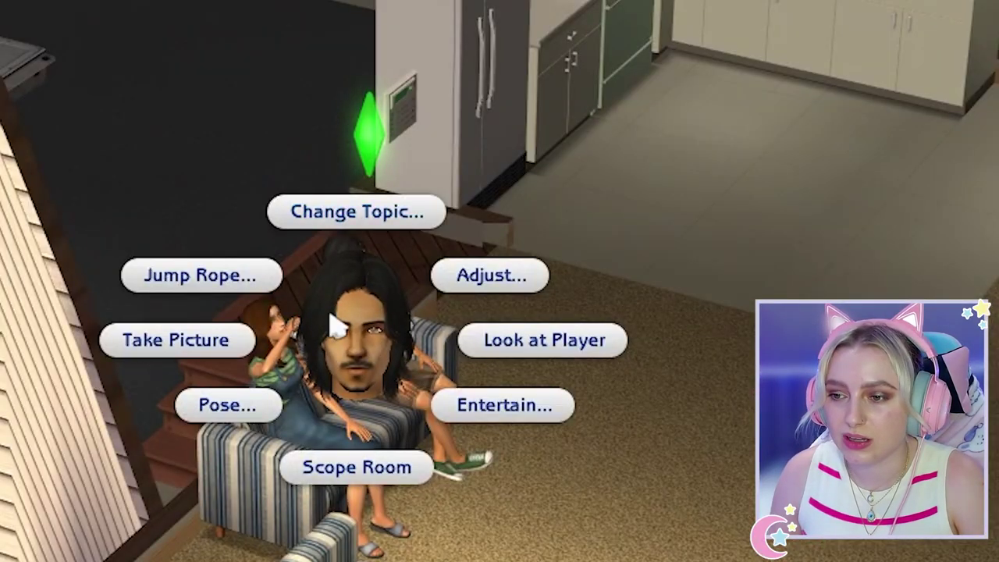
{"action": "left_click", "coordinate": [468, 283]}
{"action": "left_click", "coordinate": [470, 159]}
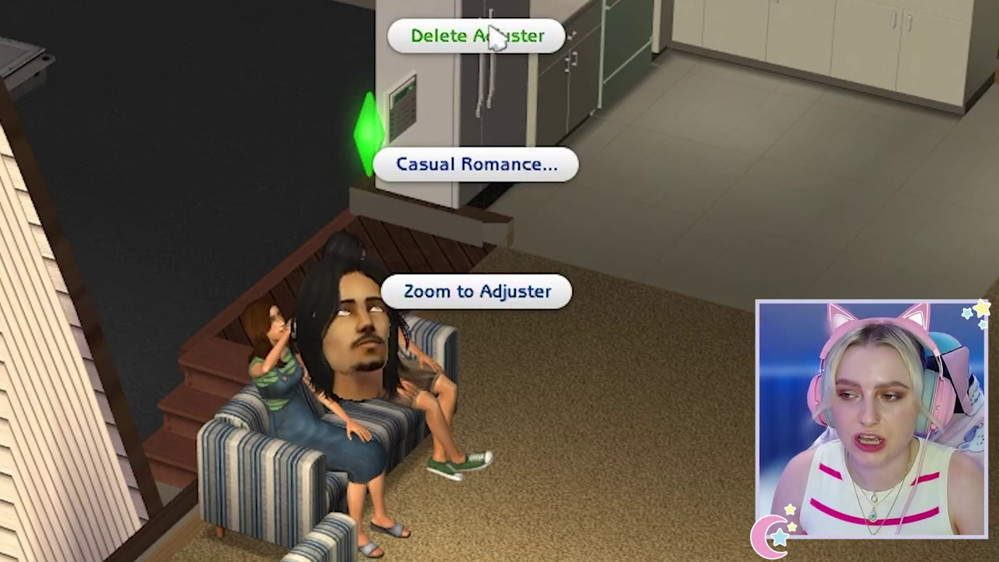
{"action": "left_click", "coordinate": [488, 292]}
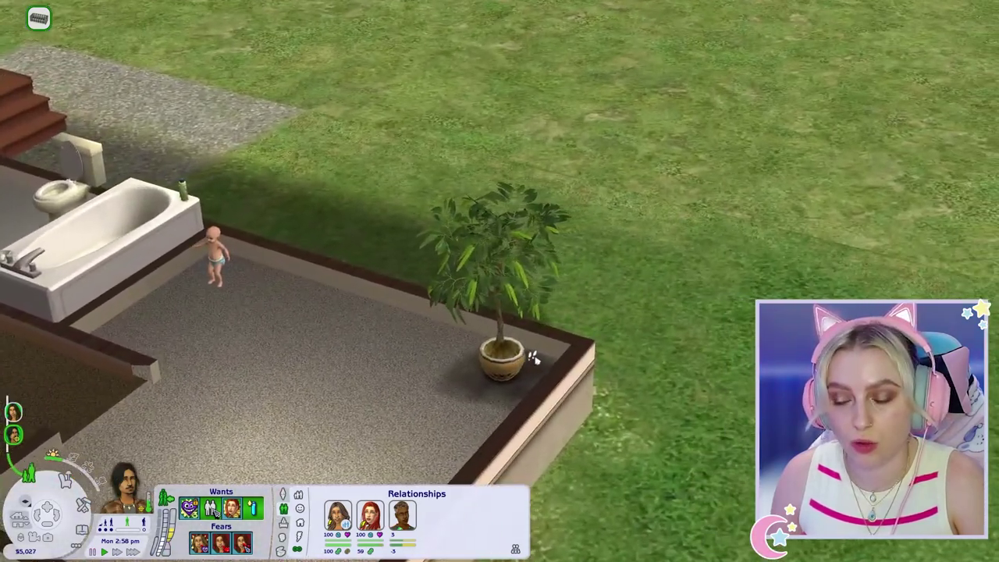
Review the replacement models offered for the potted adjuster plant, then dismiss its Adjuster options without choosing one.
{"action": "left_click", "coordinate": [507, 352]}
{"action": "left_click", "coordinate": [507, 309]}
{"action": "left_click", "coordinate": [509, 271]}
{"action": "left_click", "coordinate": [510, 279]}
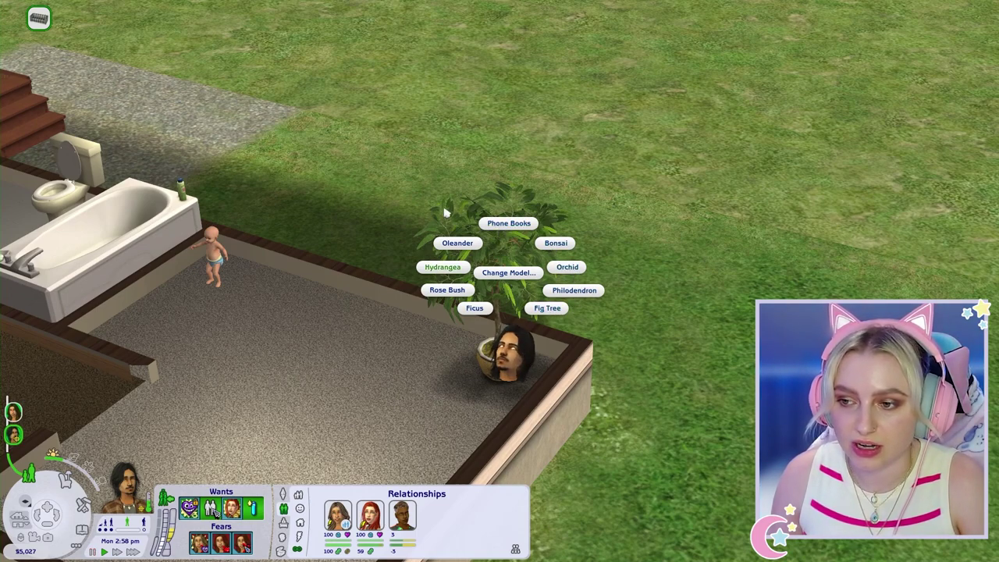
{"action": "left_click", "coordinate": [506, 277]}
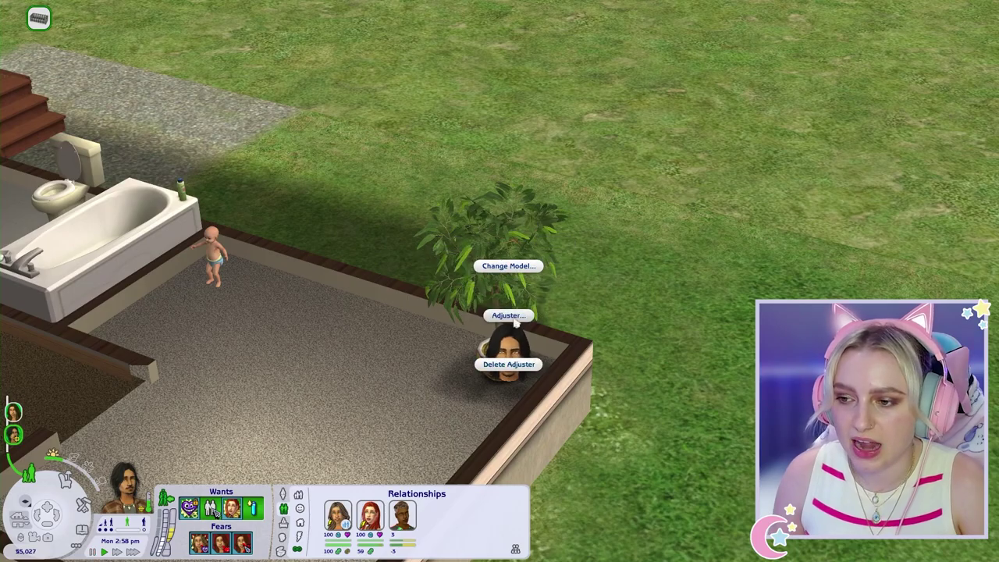
{"action": "left_click", "coordinate": [512, 316]}
{"action": "left_click", "coordinate": [501, 356]}
{"action": "left_click_drag", "start_coordinate": [501, 357], "coordinate": [546, 370]}
View the adjuster plant up close, collapse the Relationships display and bring up the plant's ACR interactions.
{"action": "scroll", "coordinate": [688, 310], "scroll_direction": "up", "scroll_amount": 2}
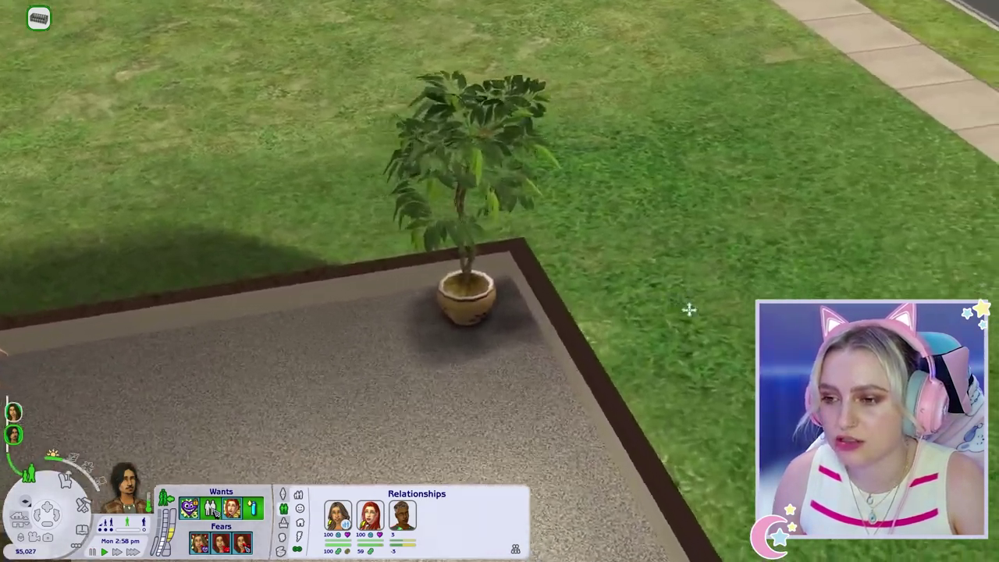
{"action": "left_click_drag", "start_coordinate": [689, 310], "coordinate": [298, 389]}
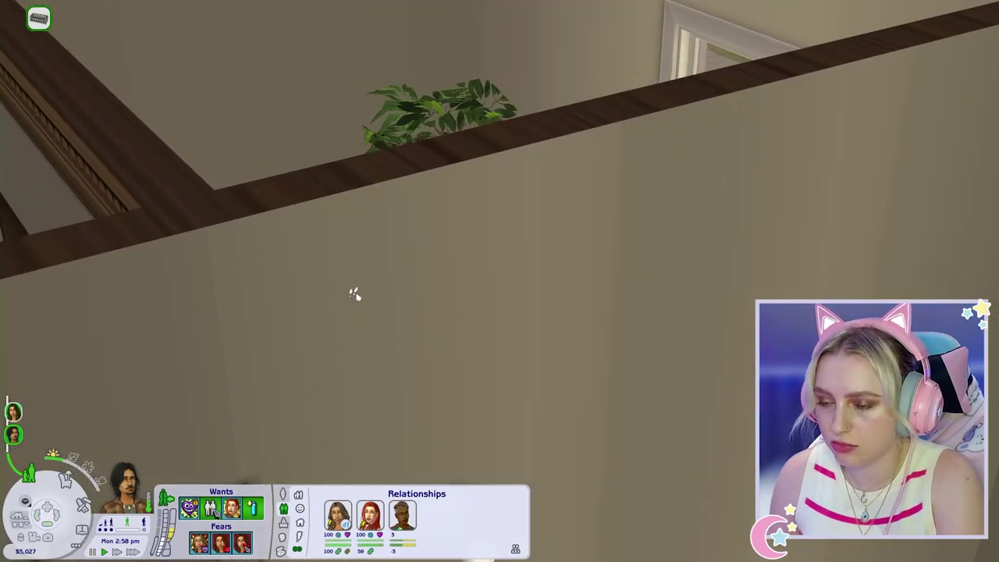
{"action": "scroll", "coordinate": [352, 292], "scroll_direction": "up", "scroll_amount": 3}
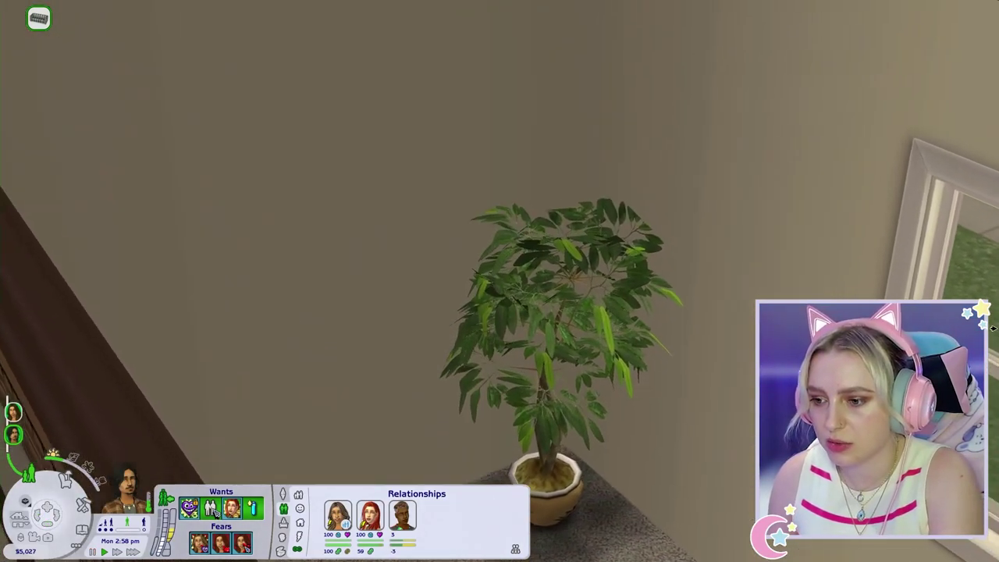
{"action": "scroll", "coordinate": [666, 359], "scroll_direction": "up", "scroll_amount": 3}
{"action": "scroll", "coordinate": [535, 430], "scroll_direction": "up", "scroll_amount": 2}
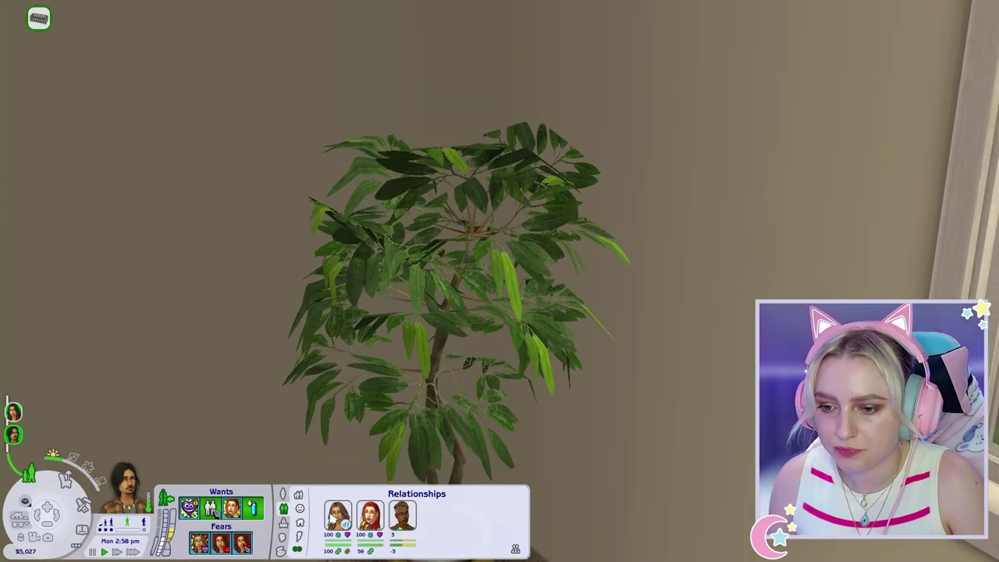
{"action": "left_click", "coordinate": [282, 508]}
{"action": "left_click", "coordinate": [434, 378]}
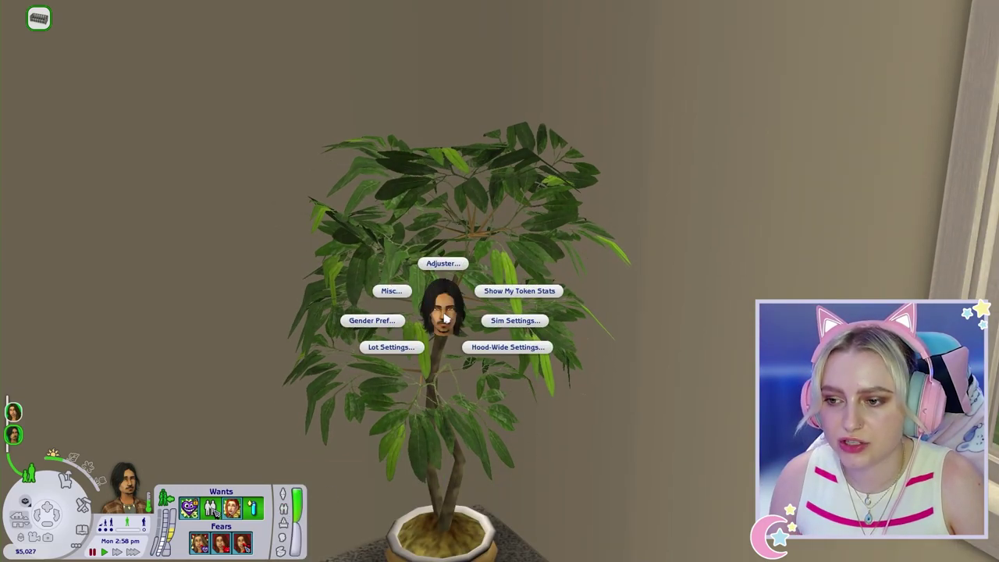